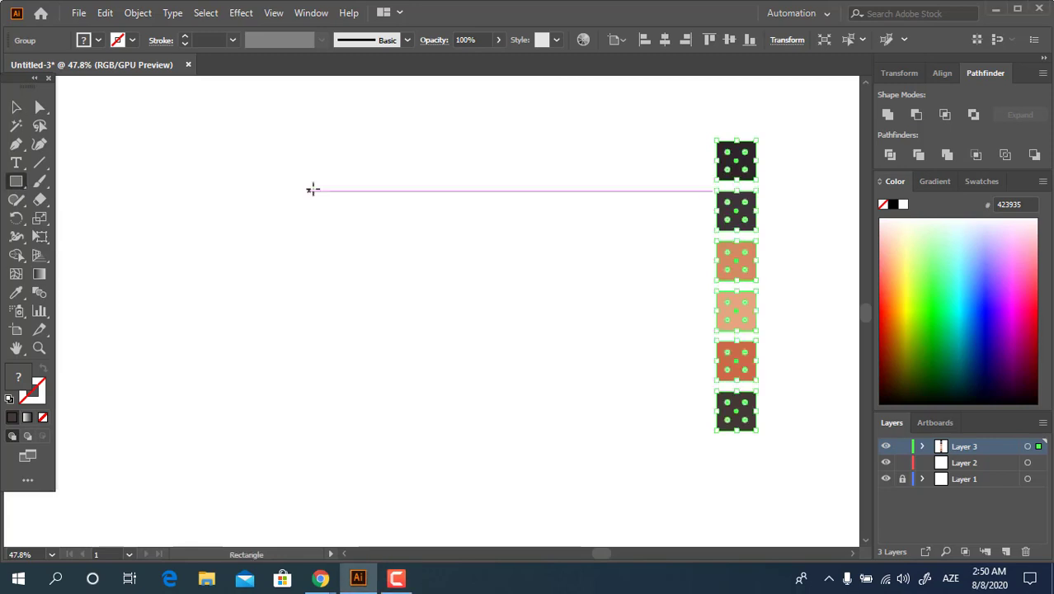
Draw a tall rectangle on the blank area beside the swatches and fill it with the dark swatch 2D262A
drag(293, 148, 476, 390)
click(28, 295)
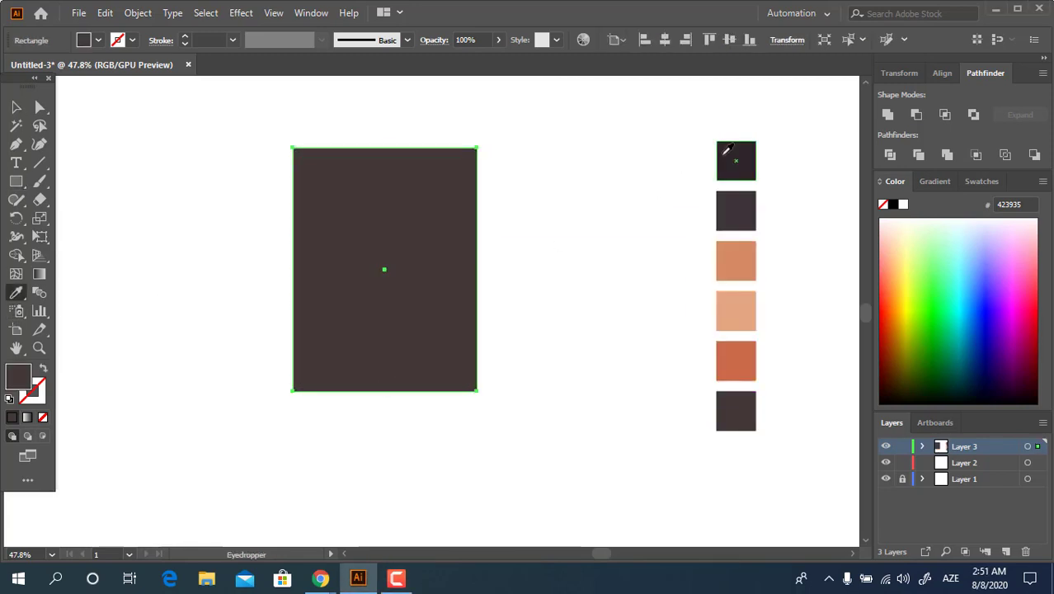
click(724, 153)
Round the dark rectangle's two upper corners fully so its top forms a semicircle
click(38, 108)
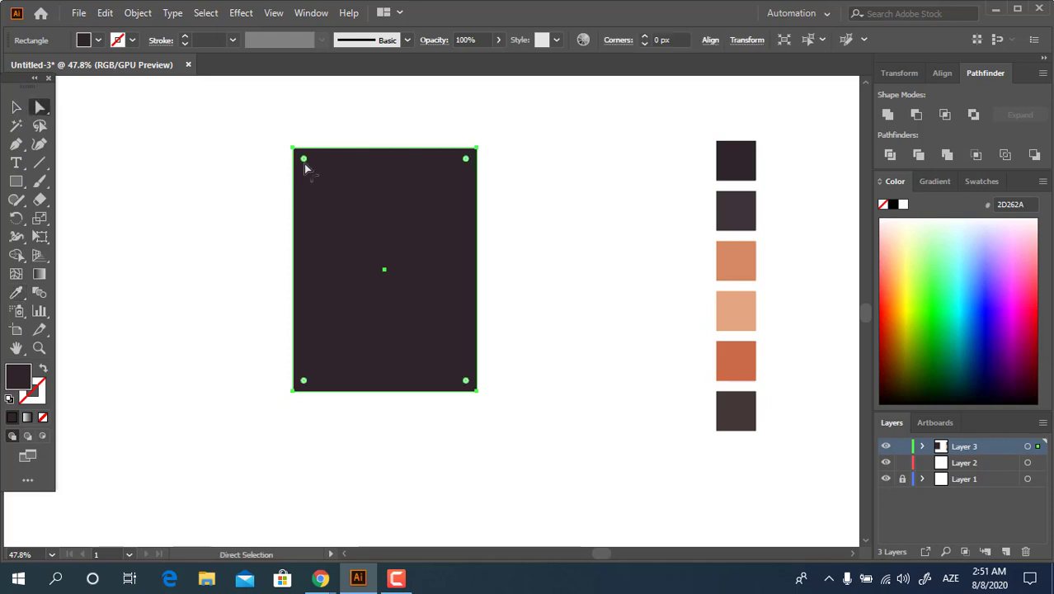
drag(553, 151, 552, 152)
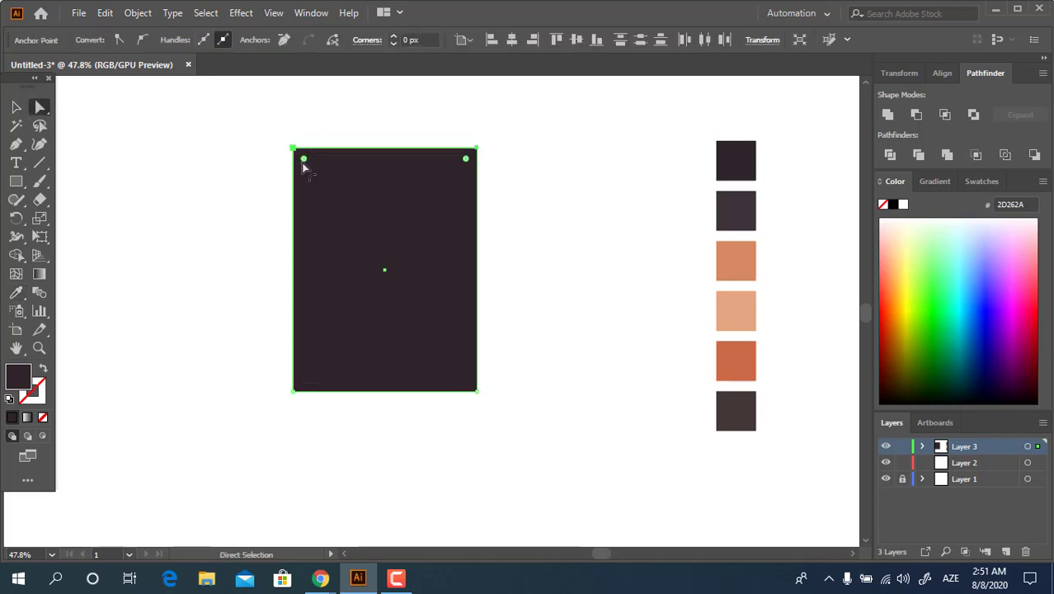
drag(303, 159, 374, 391)
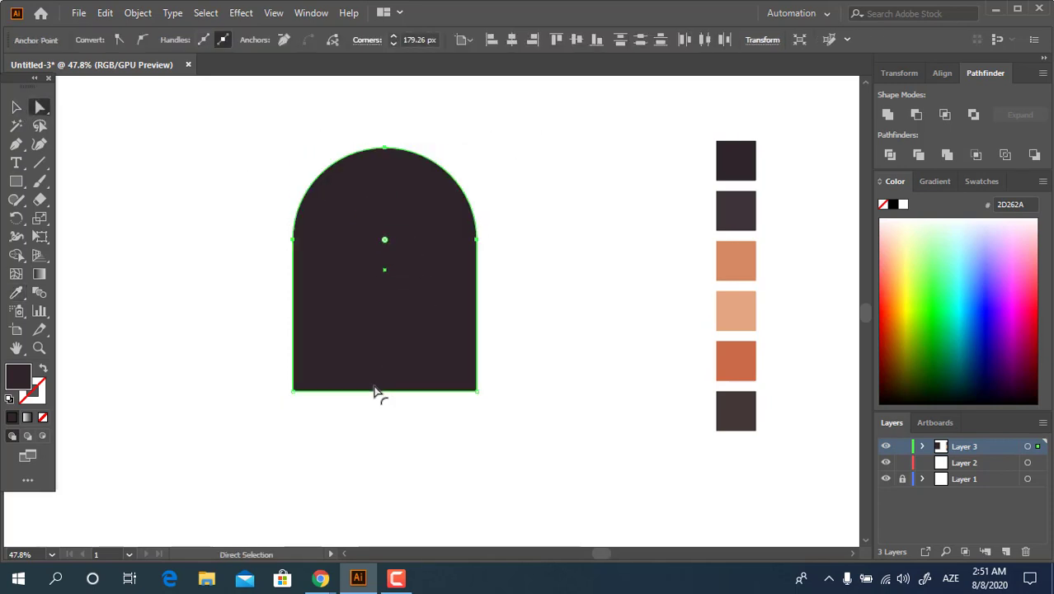
Draw a smaller rectangle overlapping the dark shape's bottom edge and fill it with the light peach swatch E2A77F
click(16, 181)
drag(334, 332, 440, 456)
click(16, 292)
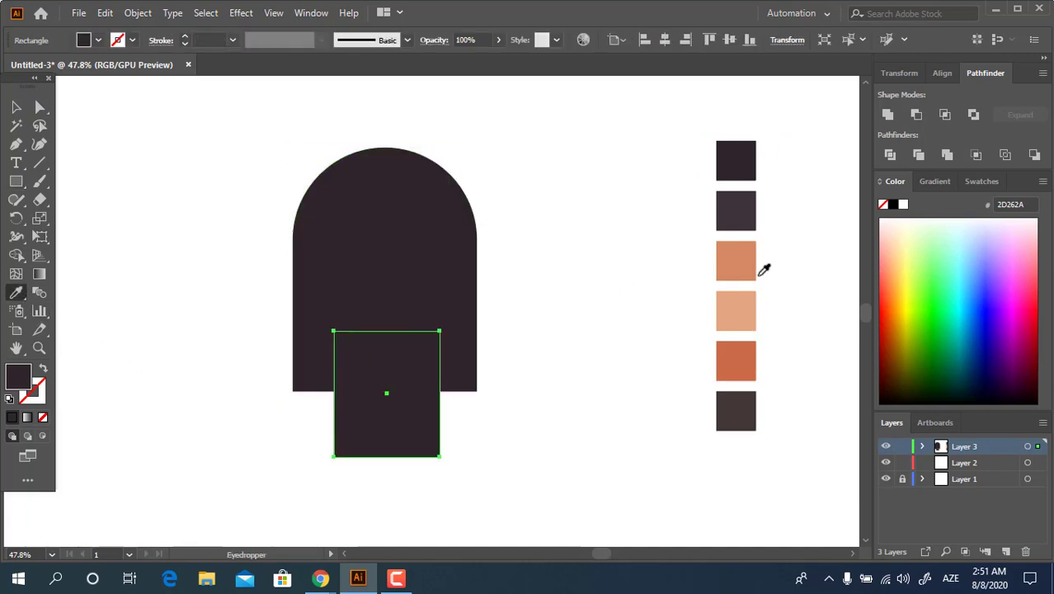
click(754, 304)
Round all corners of the peach rectangle fully and stretch it slightly taller about its centre into a pill
click(40, 107)
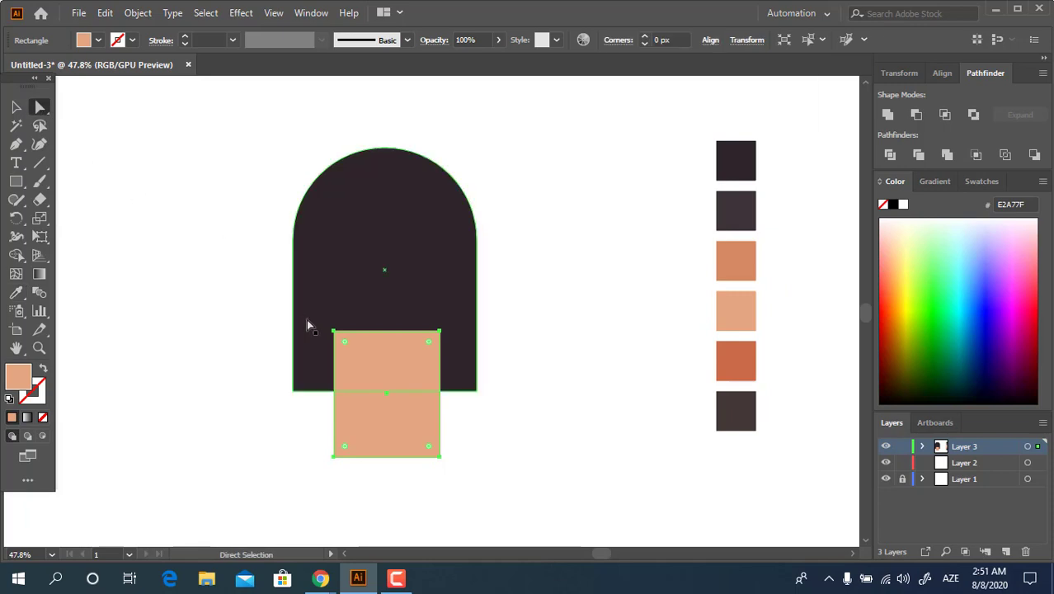
drag(346, 348, 391, 513)
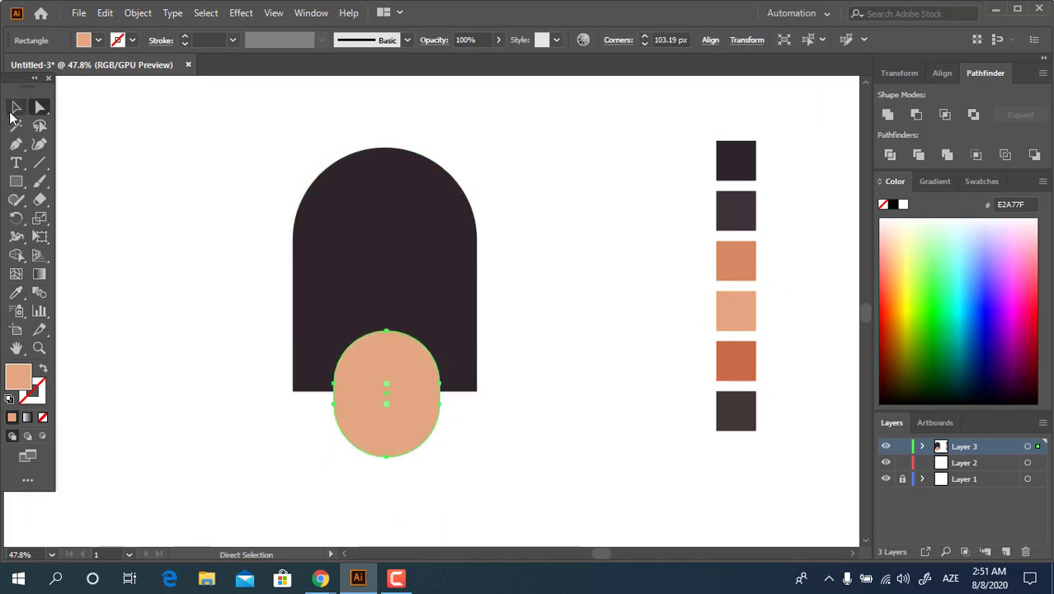
click(16, 107)
drag(388, 459, 388, 469)
Convert the peach pill to a plain path with Unite and fill it with the orange swatch D68A63
click(493, 471)
click(400, 417)
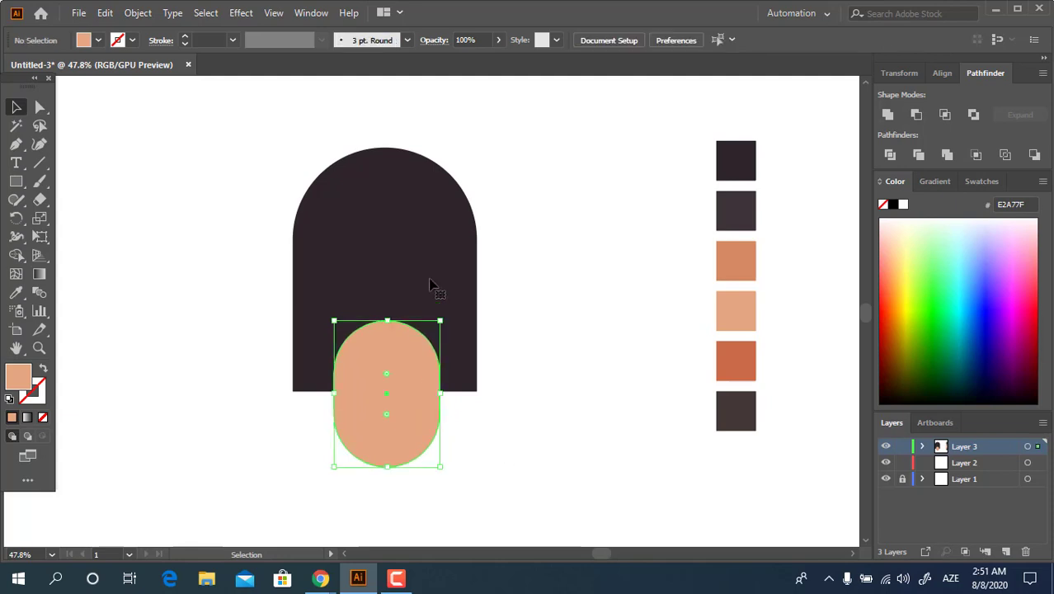
click(431, 285)
click(438, 388)
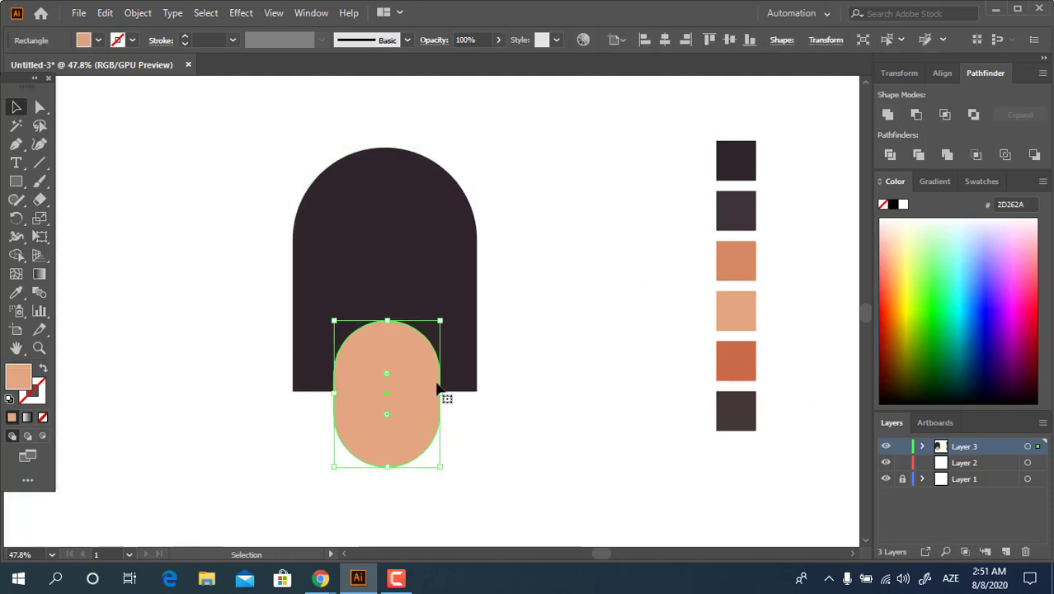
click(888, 116)
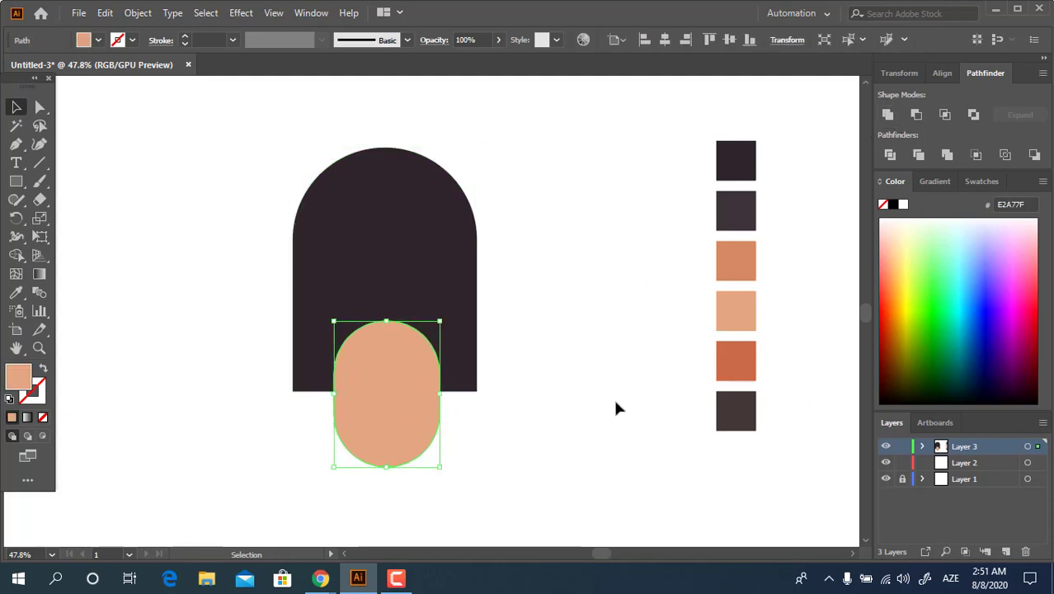
click(16, 290)
click(750, 258)
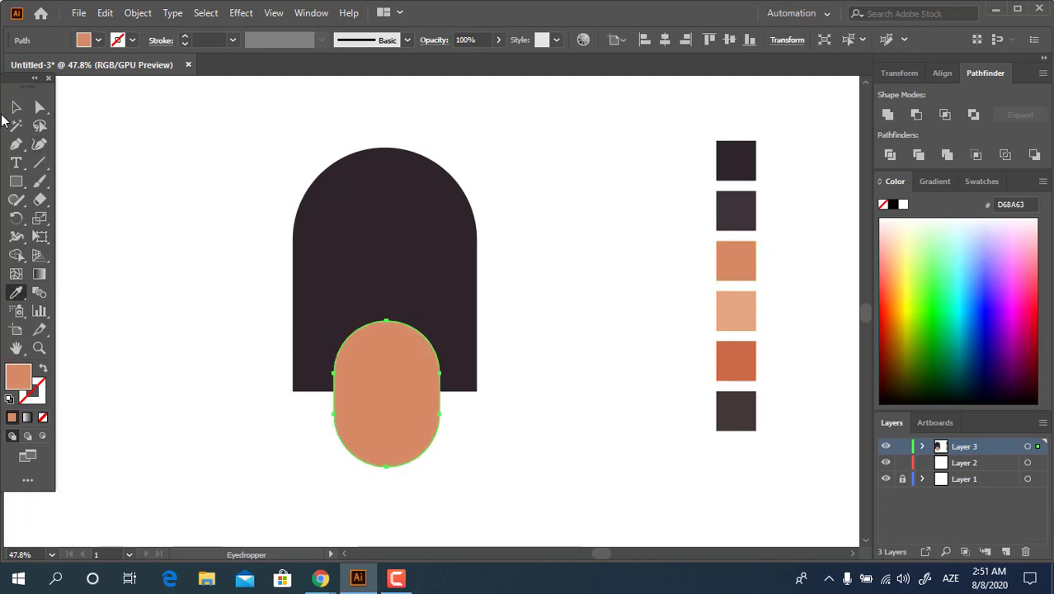
Shift the pill down about 20 px and place a copy higher up over it, filled with swatch CC6B4A
click(18, 110)
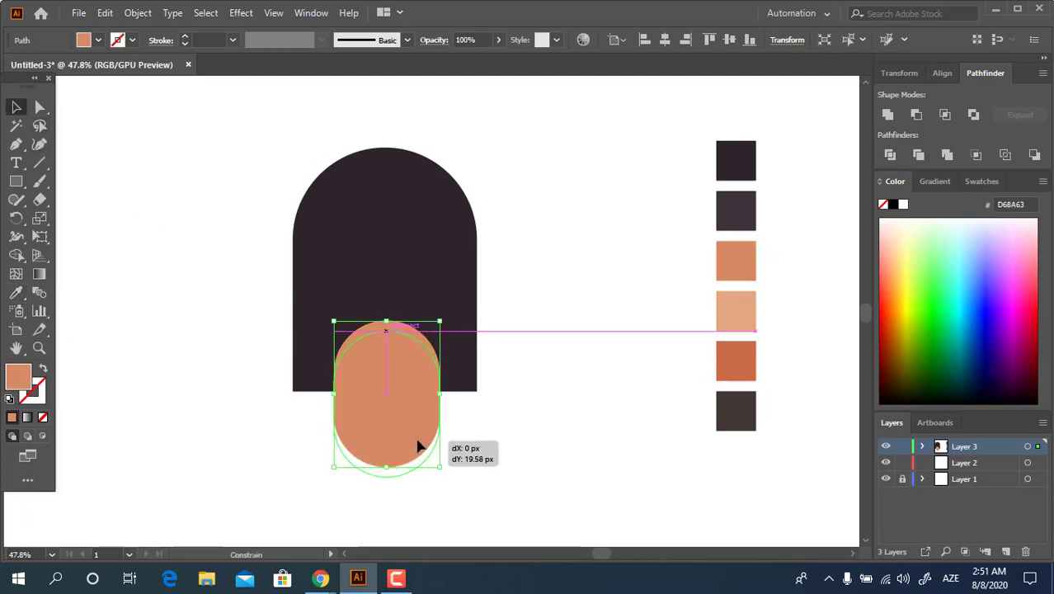
click(512, 466)
drag(402, 434, 395, 403)
click(15, 292)
click(736, 360)
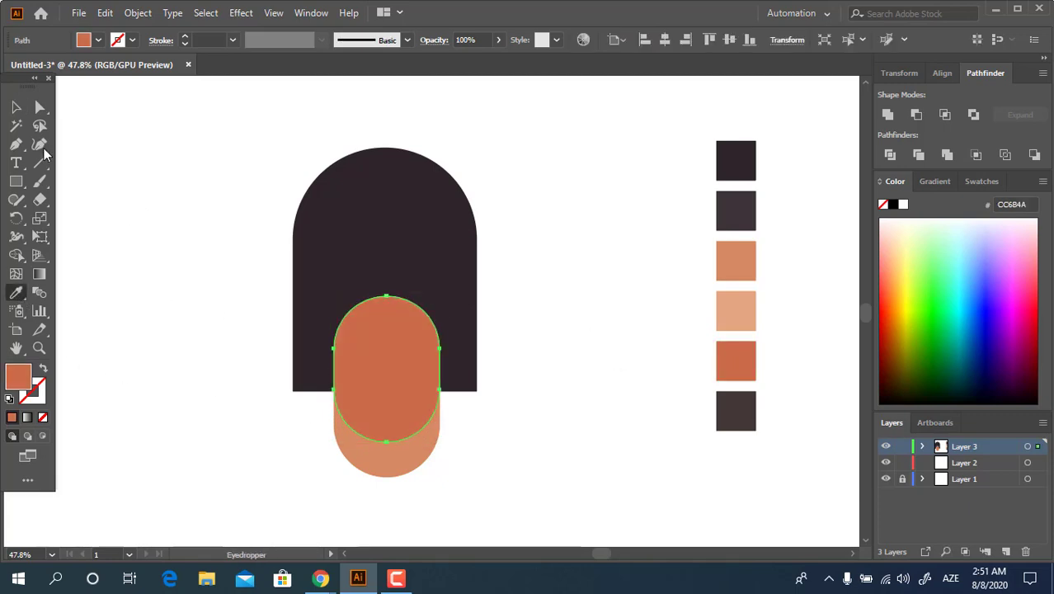
Group the two orange pills and send the group to the back, behind the dark shape
key(v)
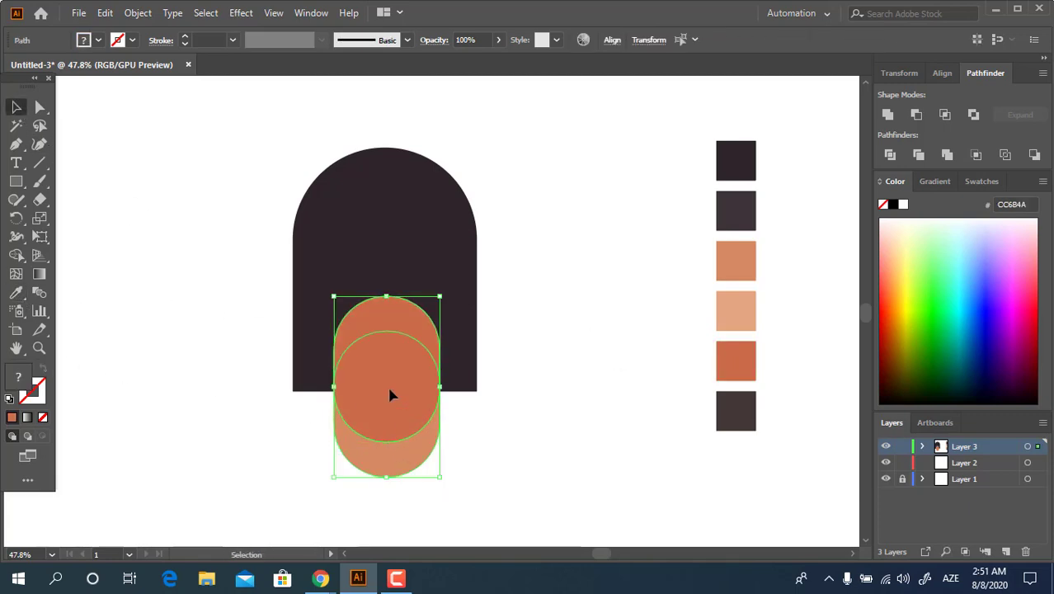
right_click(378, 424)
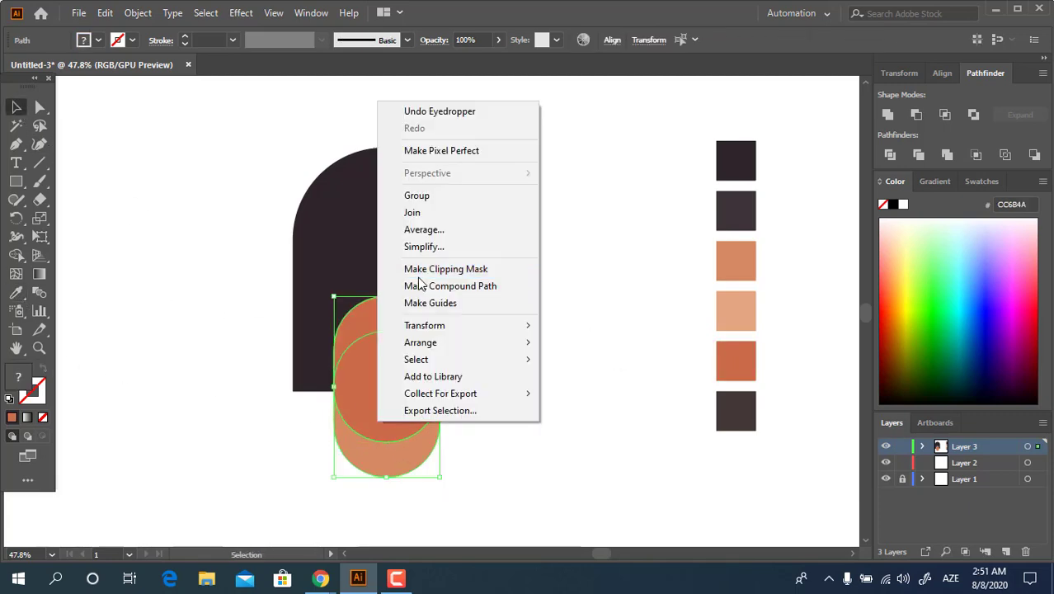
click(439, 196)
right_click(402, 392)
mouse_move(484, 296)
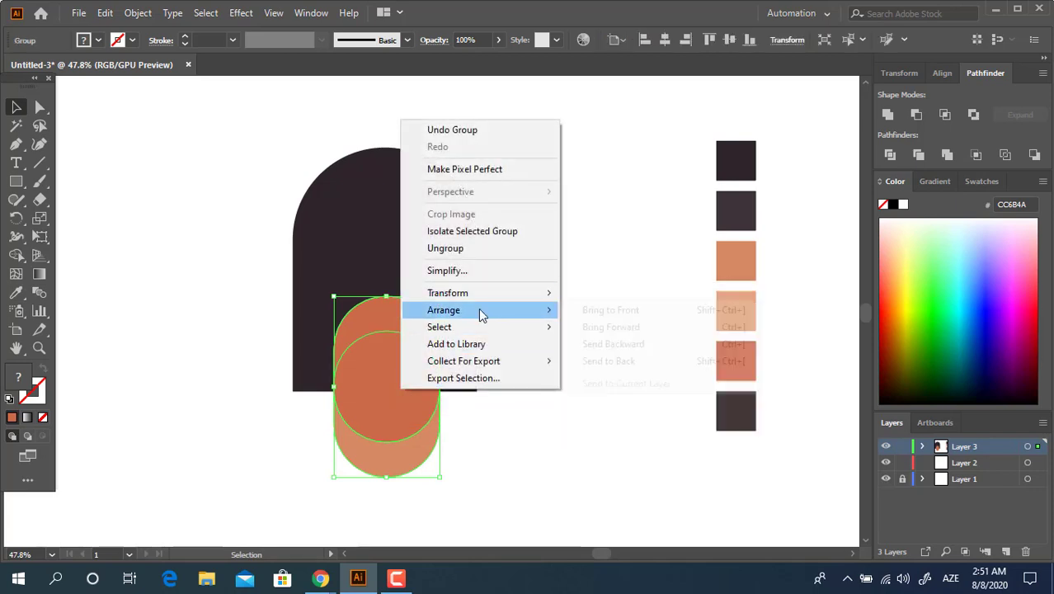
click(725, 364)
click(577, 457)
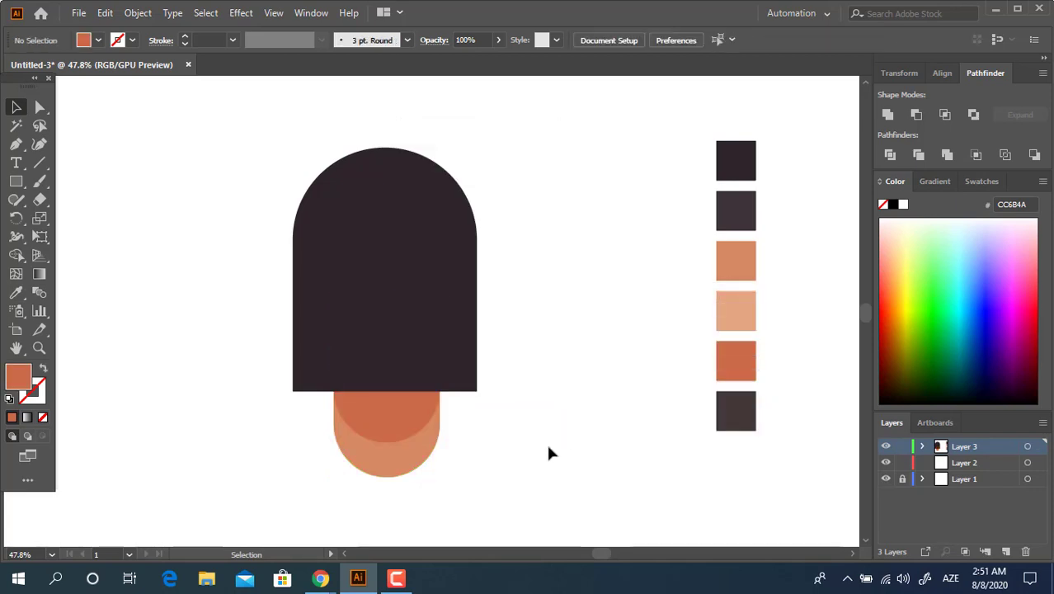
Align the dark head shape and the neck group to each other by their horizontal centres
drag(532, 446, 285, 338)
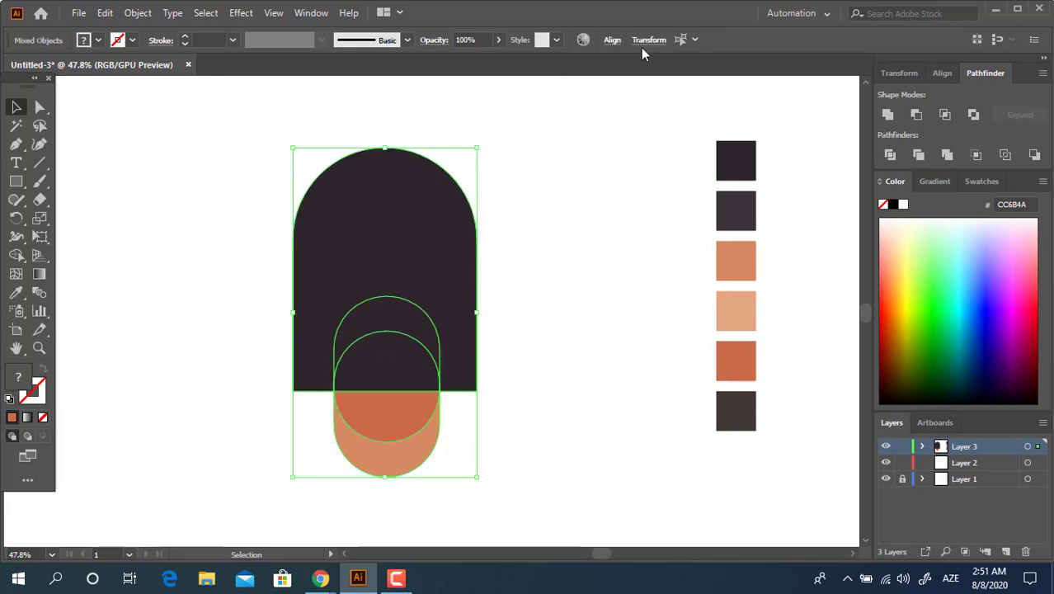
click(941, 73)
click(915, 115)
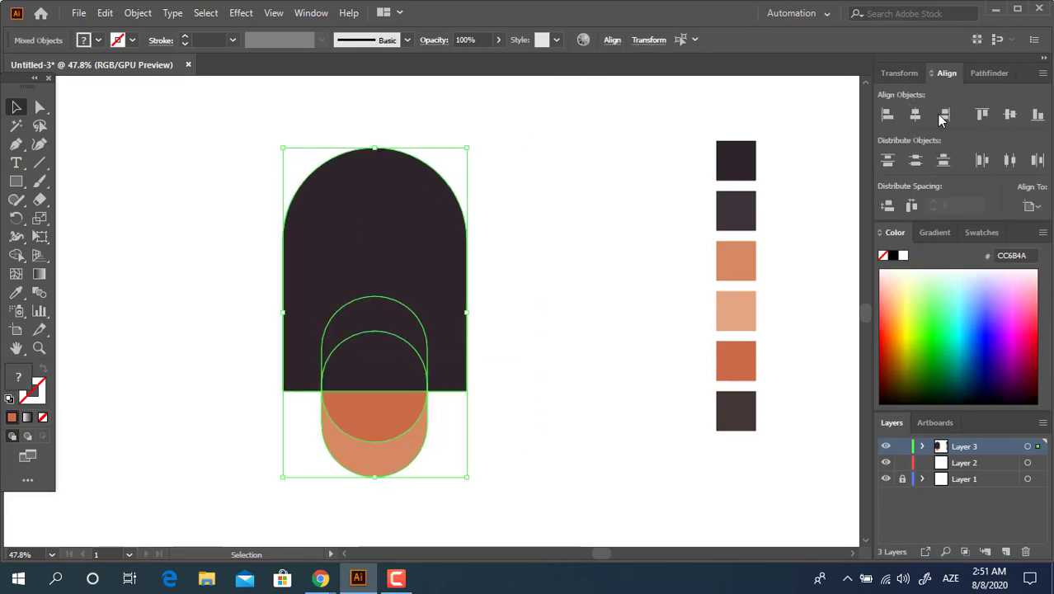
click(983, 76)
click(575, 390)
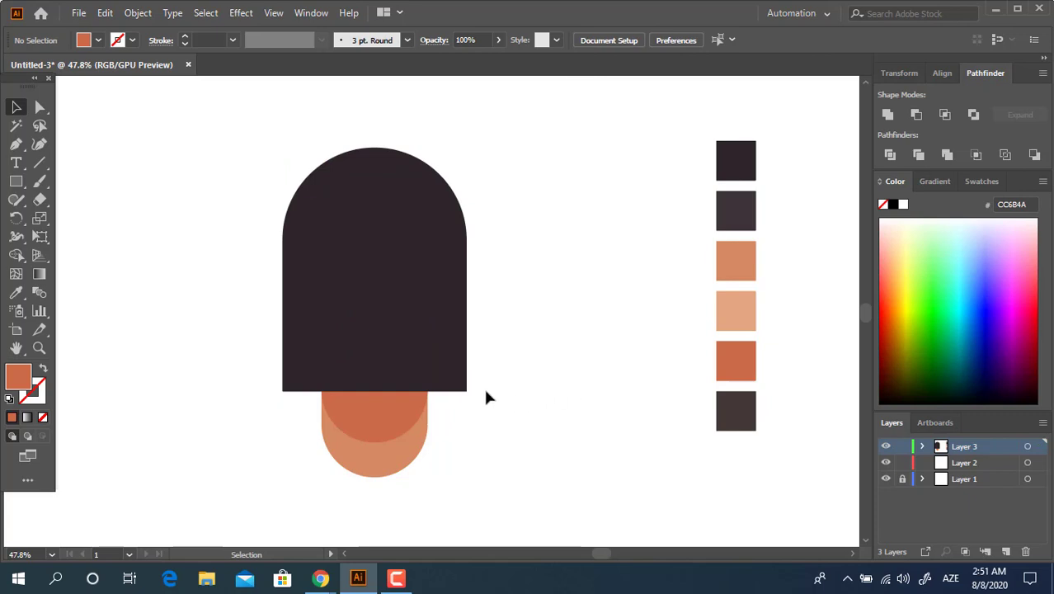
Draw a circle with the Ellipse tool beside the head and fill it with the light peach swatch E2A77F
drag(21, 188, 63, 217)
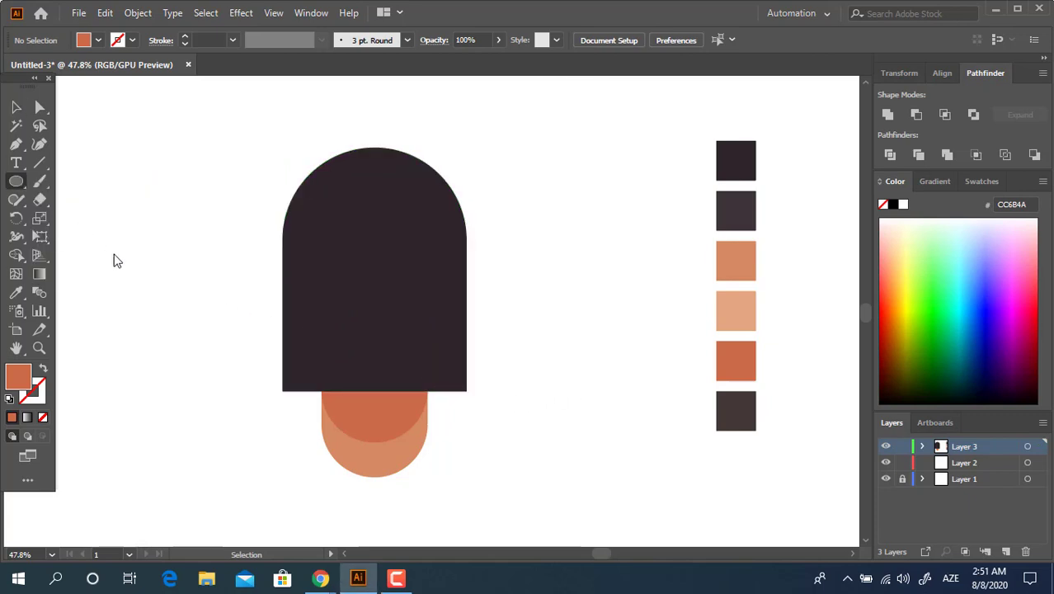
click(83, 221)
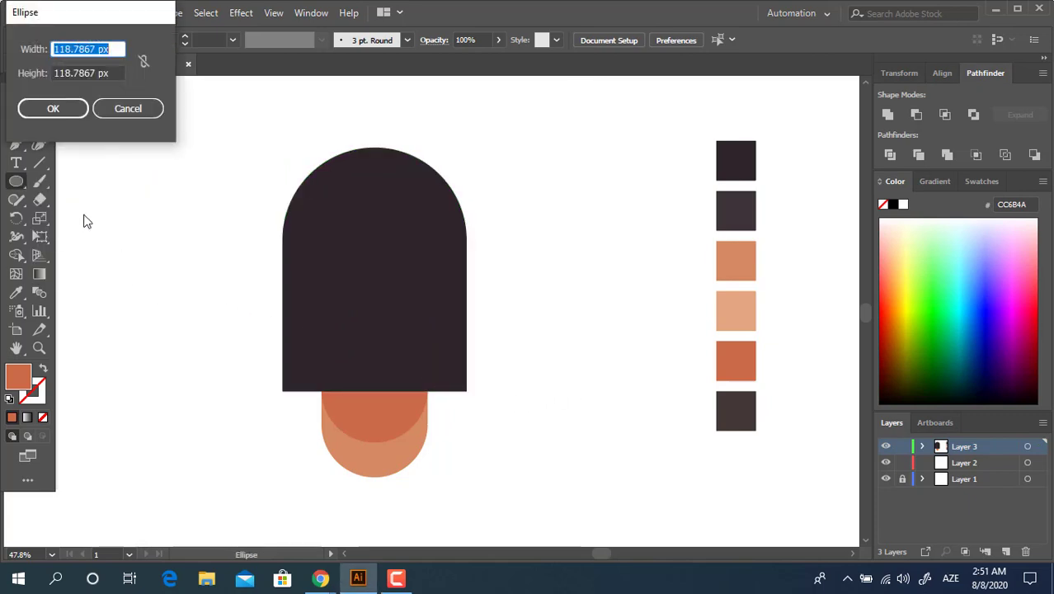
click(140, 111)
drag(108, 226, 204, 322)
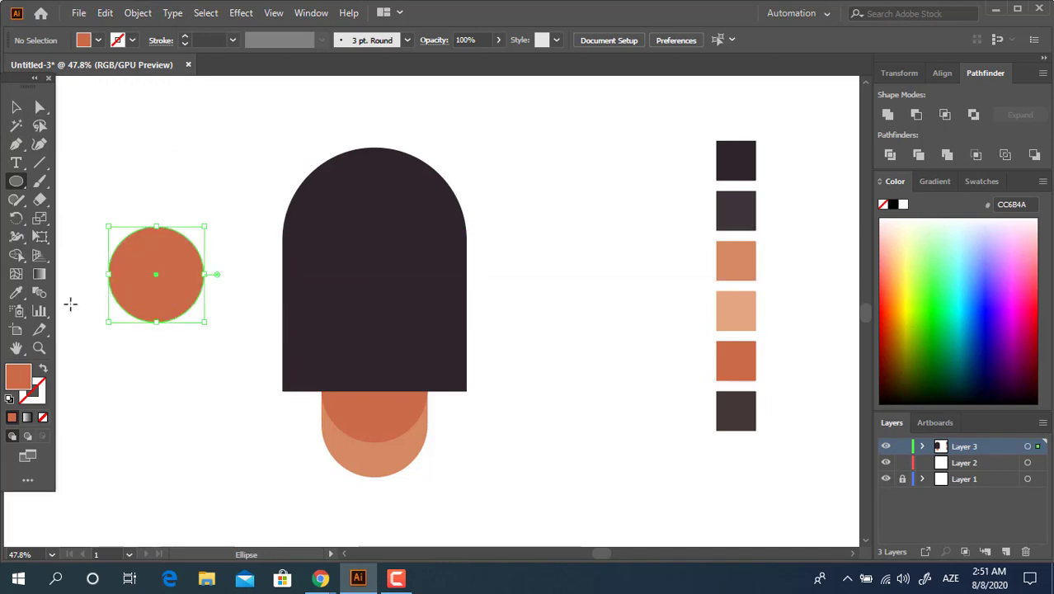
click(17, 294)
click(730, 311)
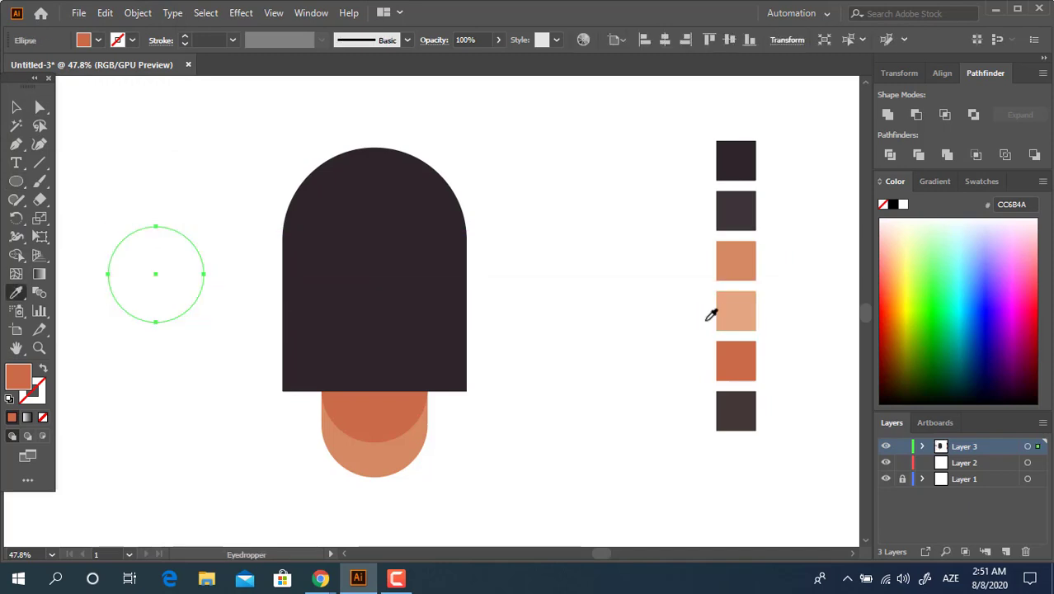
Duplicate the circle sideways so the two partly overlap, and unite both circles into one shape
click(15, 107)
drag(202, 276, 245, 296)
shift+click(158, 281)
click(889, 115)
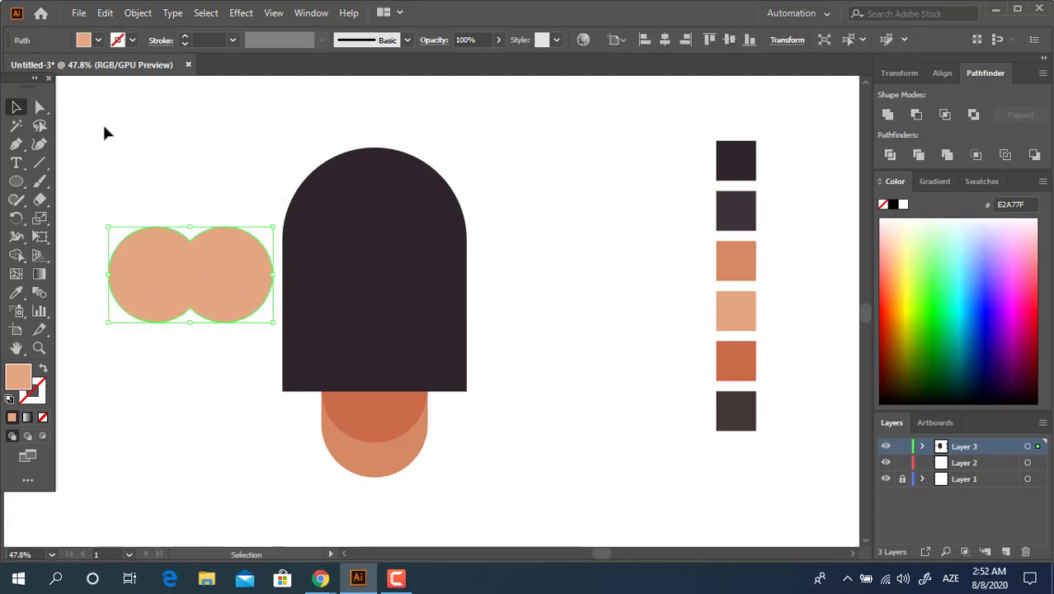
Round the upper and lower inner corners where the united circles meet into smooth curves
click(37, 111)
drag(178, 238, 176, 248)
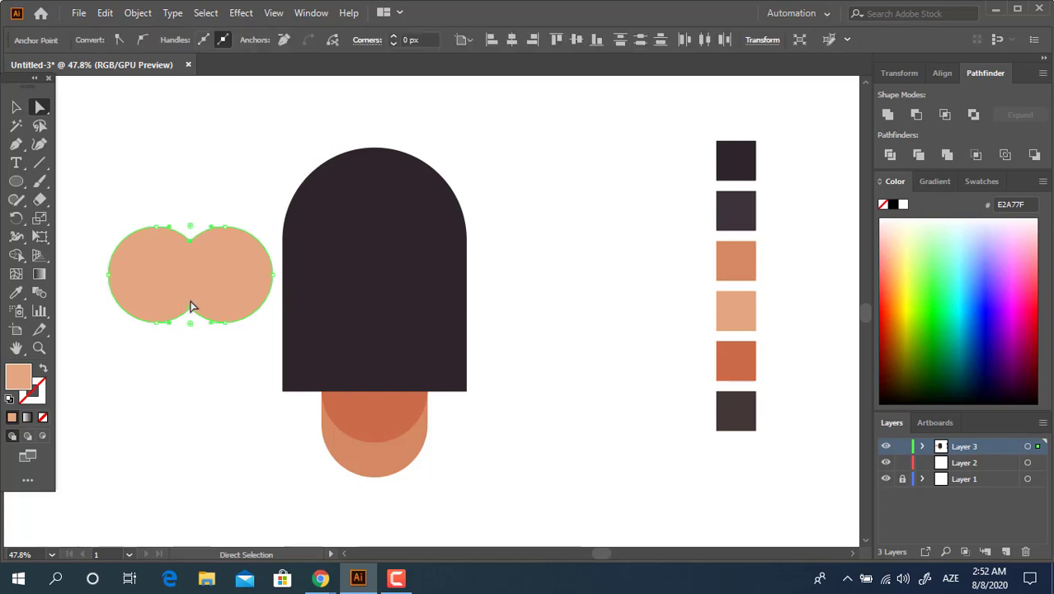
mouse_move(190, 325)
mouse_down()
mouse_move(192, 378)
mouse_move(196, 336)
mouse_up()
click(14, 110)
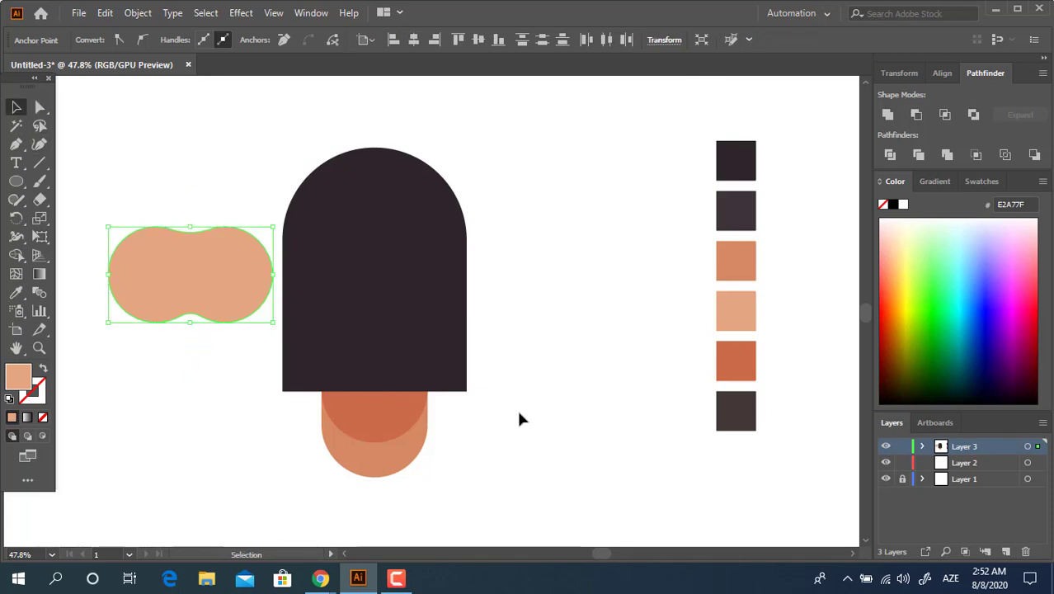
Centre the peach eye shape horizontally on the head and neck
drag(502, 456, 140, 234)
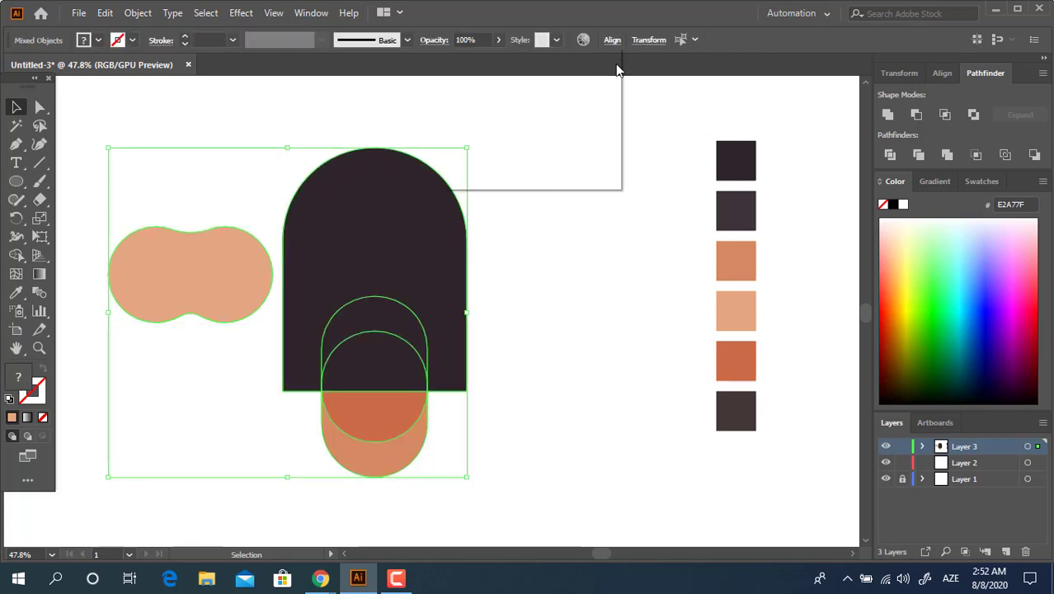
click(492, 84)
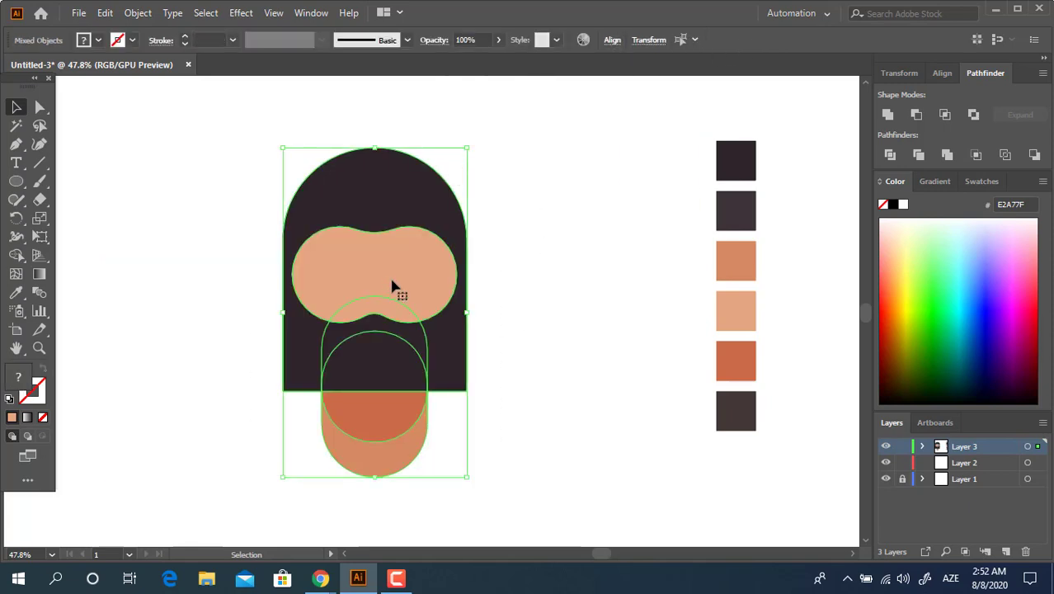
drag(392, 280, 430, 265)
key(ctrl+z)
Move the peach eye shape slightly up and scale it down proportionally within the dark head
click(546, 443)
drag(458, 309, 447, 303)
click(569, 333)
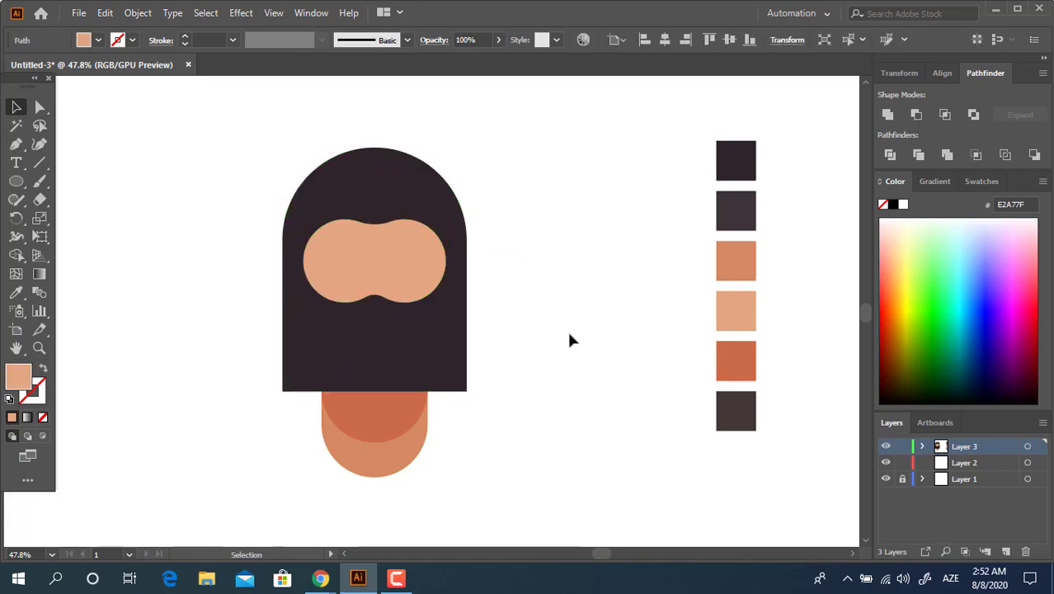
Paste a copy of the peach eye shape in front of the original and shrink the copy slightly about its centre
click(413, 253)
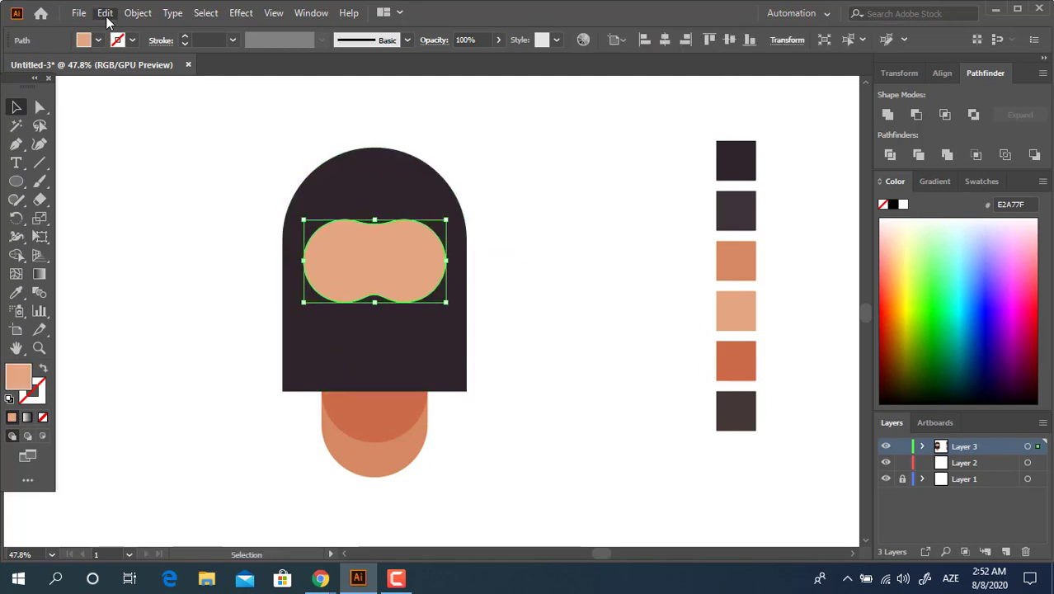
click(104, 13)
mouse_move(136, 14)
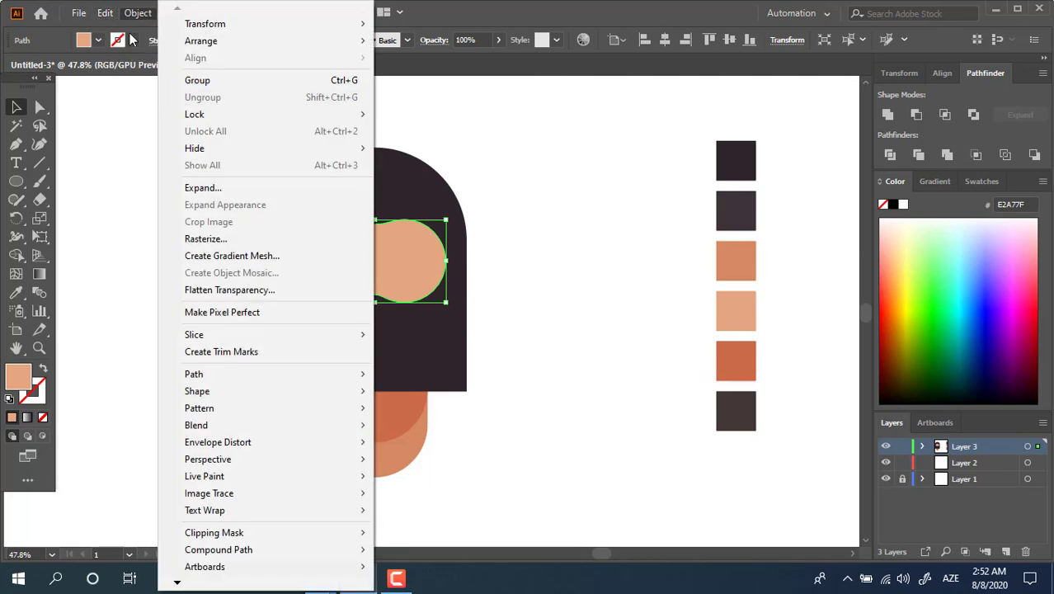
click(282, 123)
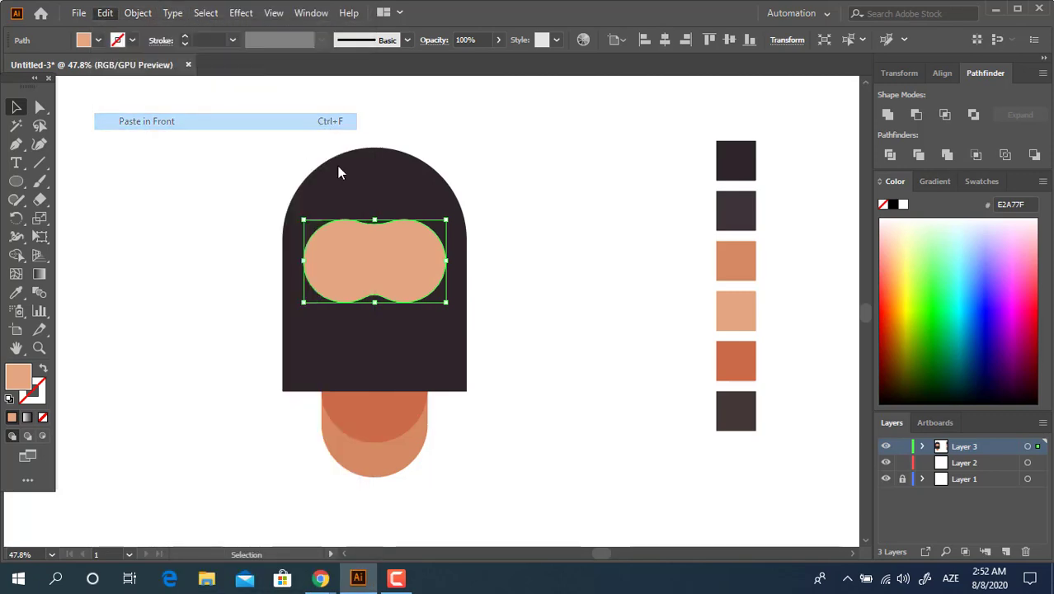
drag(445, 303, 436, 297)
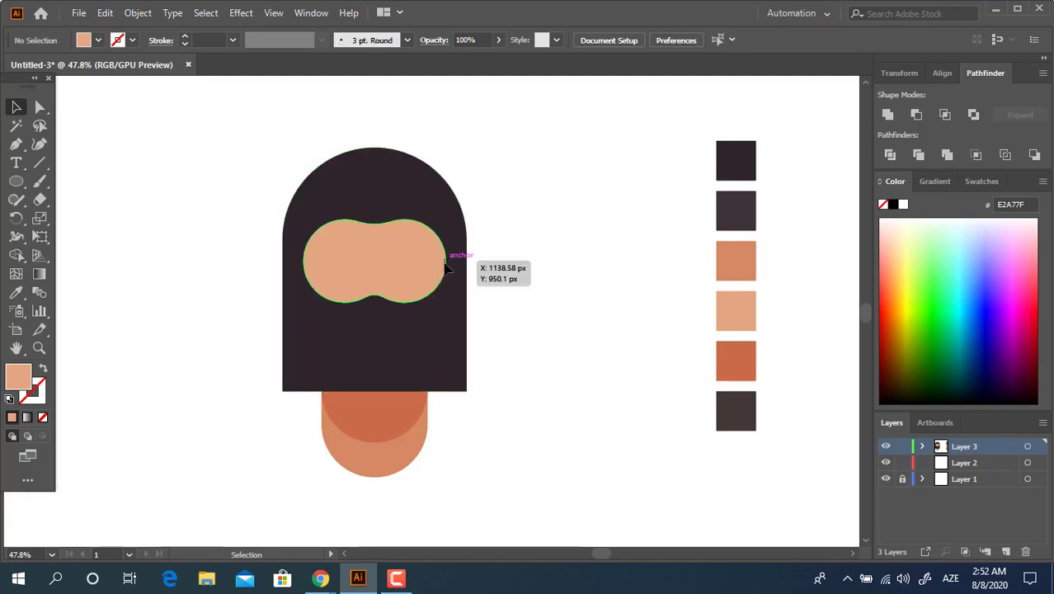
Fill the larger eye shape behind the copy with the orange swatch D68A63
click(446, 262)
click(17, 293)
click(719, 272)
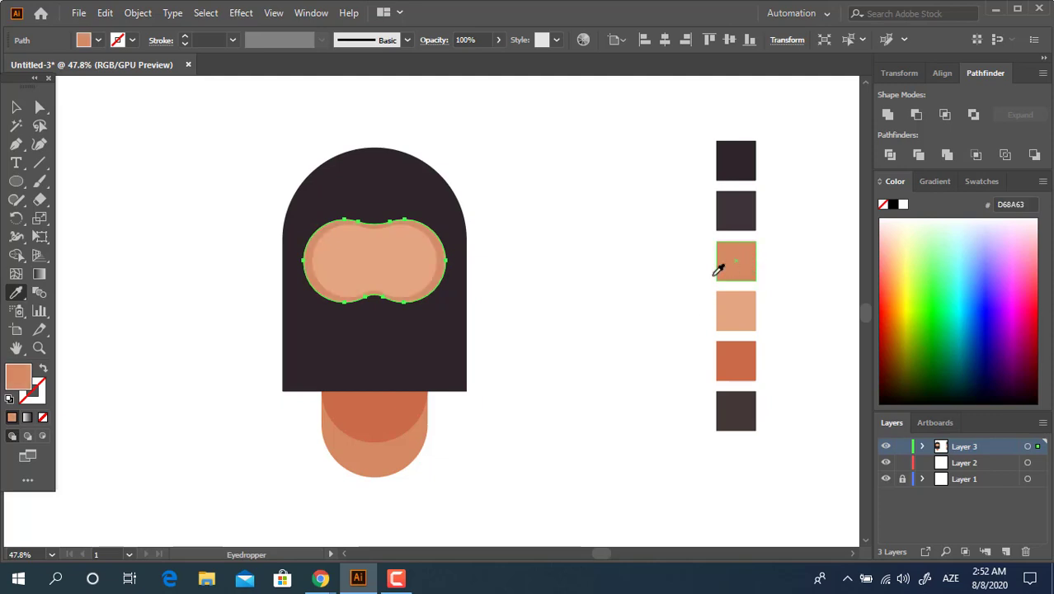
Enlarge the inner peach eye shape slightly about its centre so the orange rim around it becomes thinner
click(16, 107)
click(485, 272)
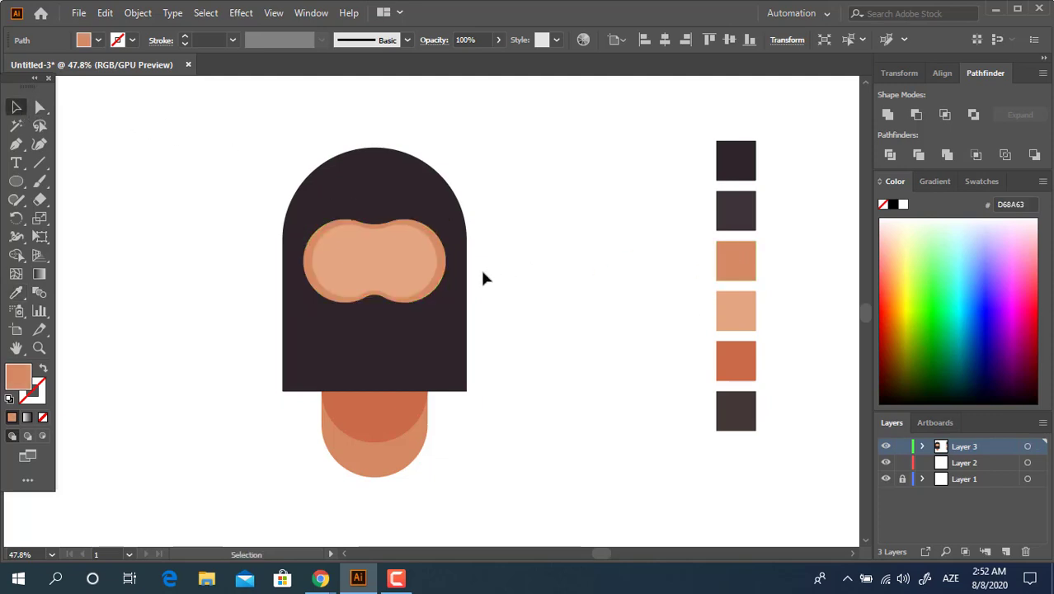
click(426, 275)
drag(438, 262, 445, 263)
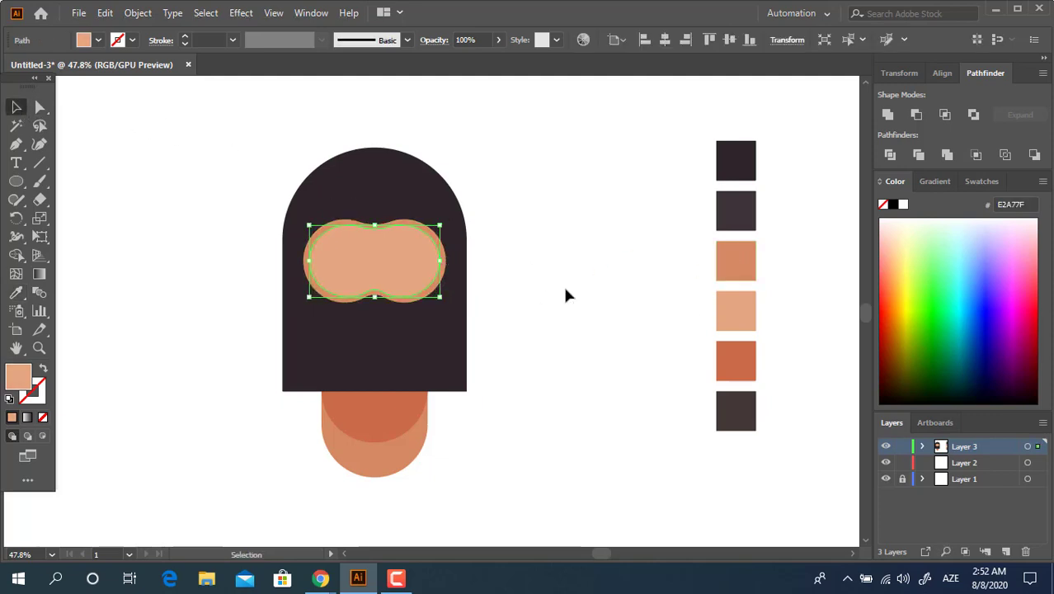
click(558, 308)
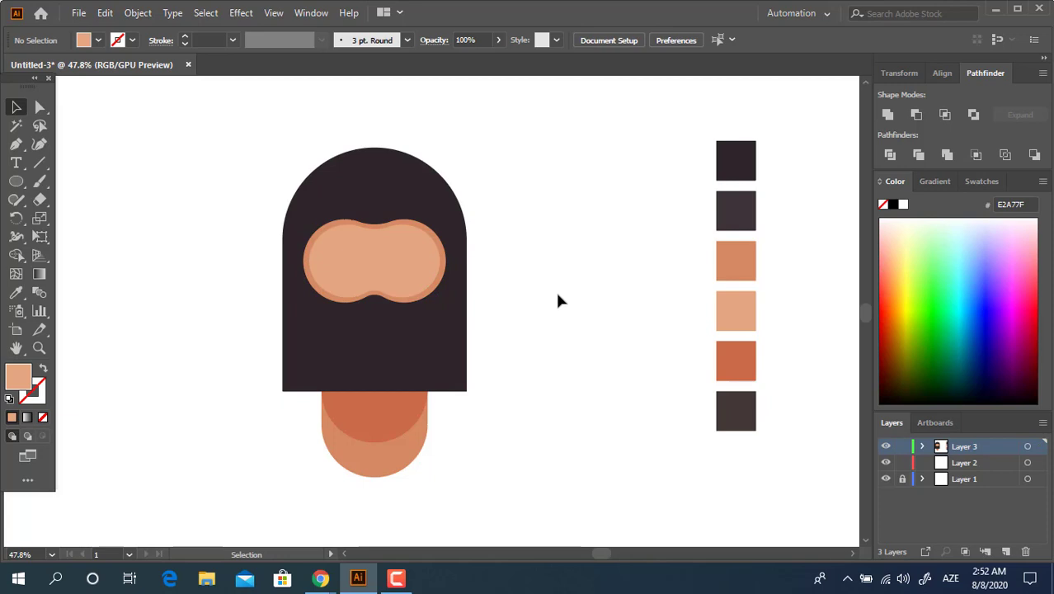
Draw a small wide rectangle inside the upper right half of the peach eye area
click(39, 183)
click(16, 181)
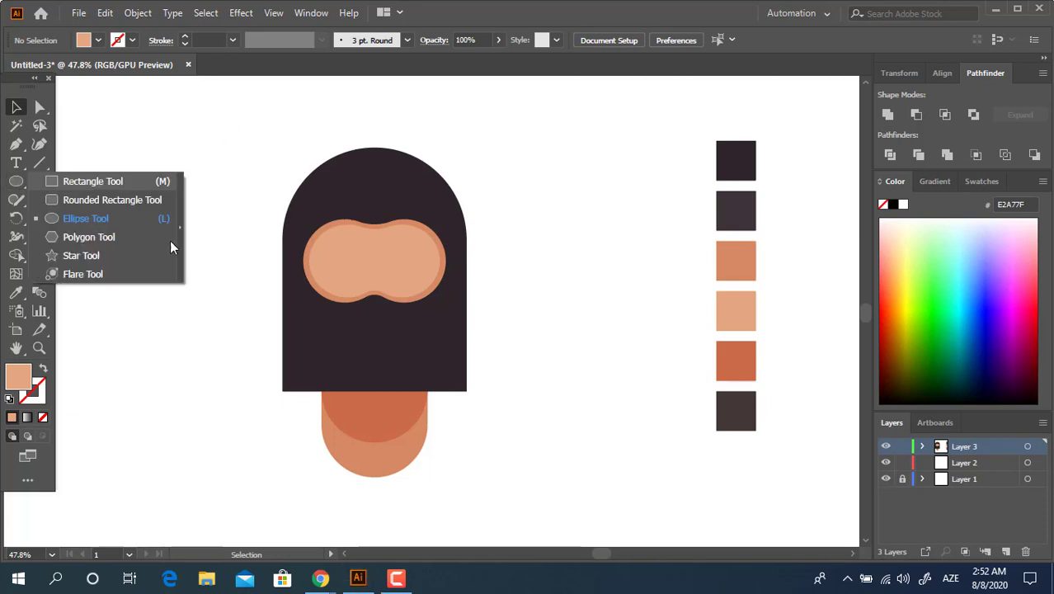
key(m)
drag(452, 281, 409, 298)
drag(491, 272, 457, 274)
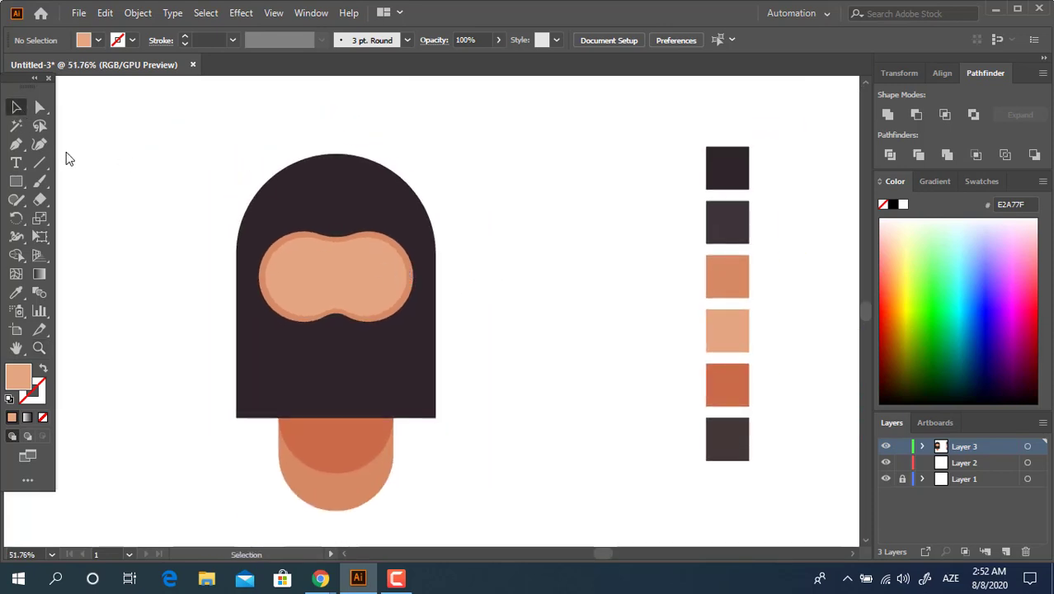
key(ctrl+a)
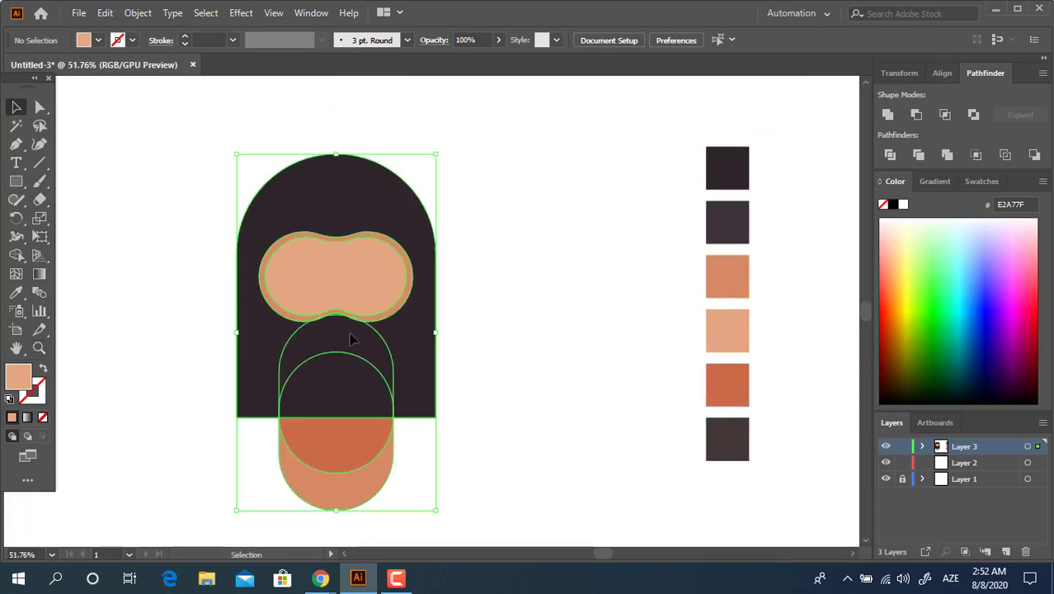
drag(353, 336, 553, 408)
key(z)
drag(676, 276, 637, 345)
drag(364, 317, 494, 344)
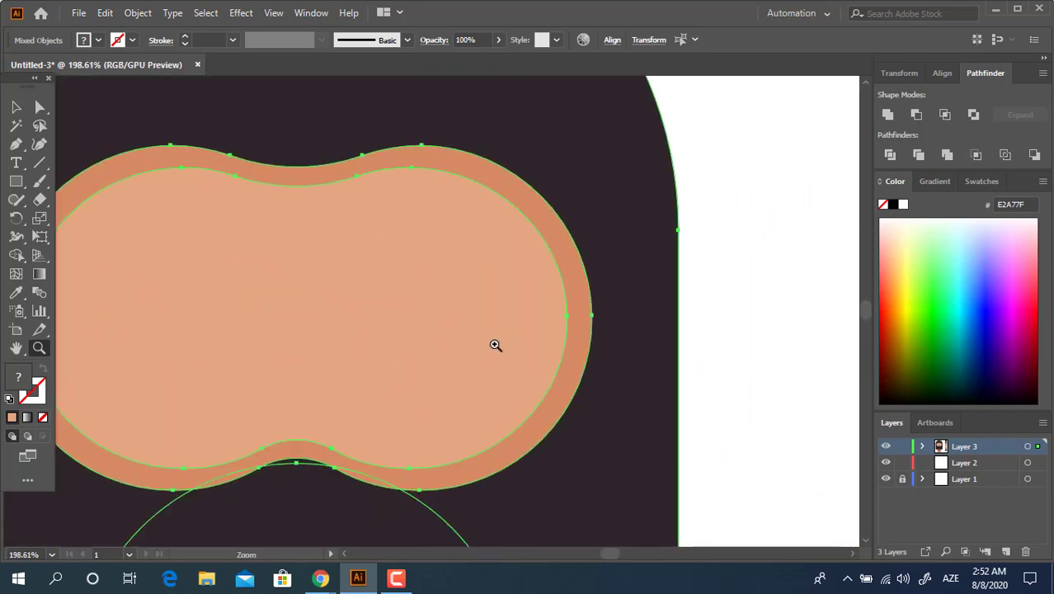
click(27, 198)
click(23, 182)
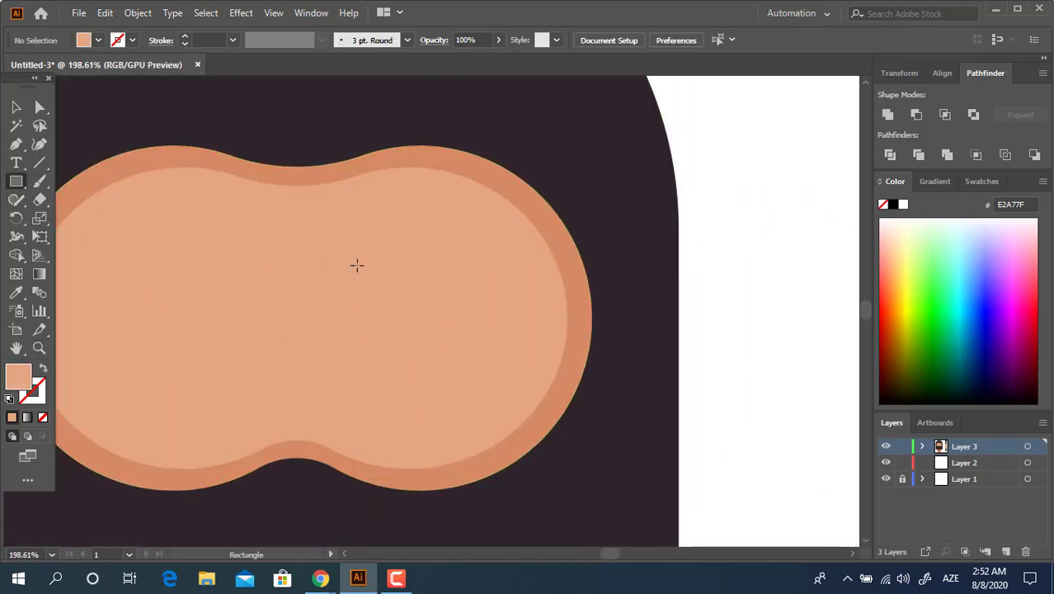
drag(334, 244, 503, 303)
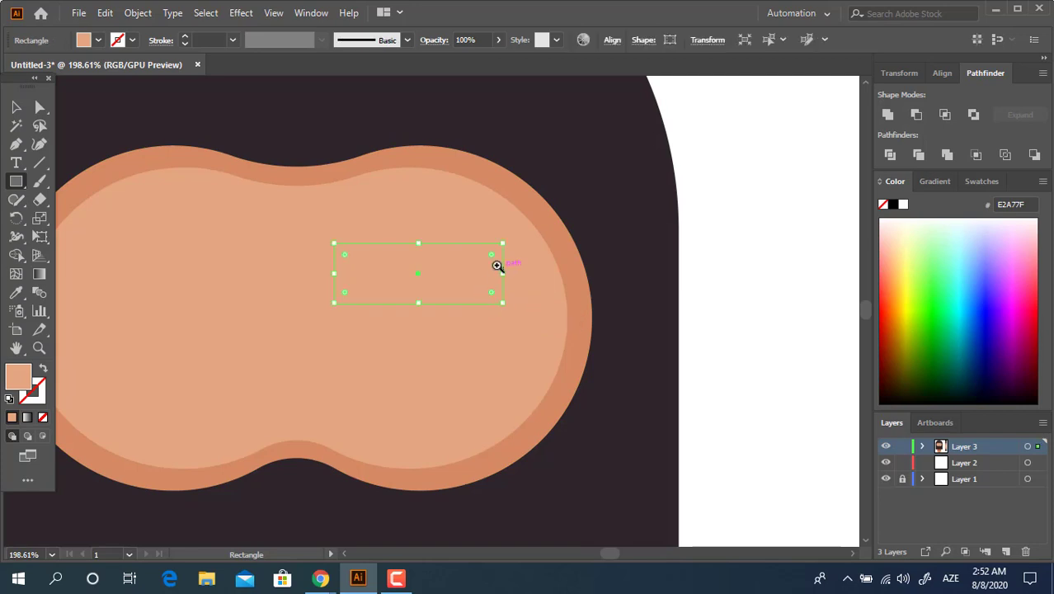
Fill the small rectangle with the dark brown swatch 423935
key(z)
drag(498, 266, 222, 296)
drag(457, 372, 369, 308)
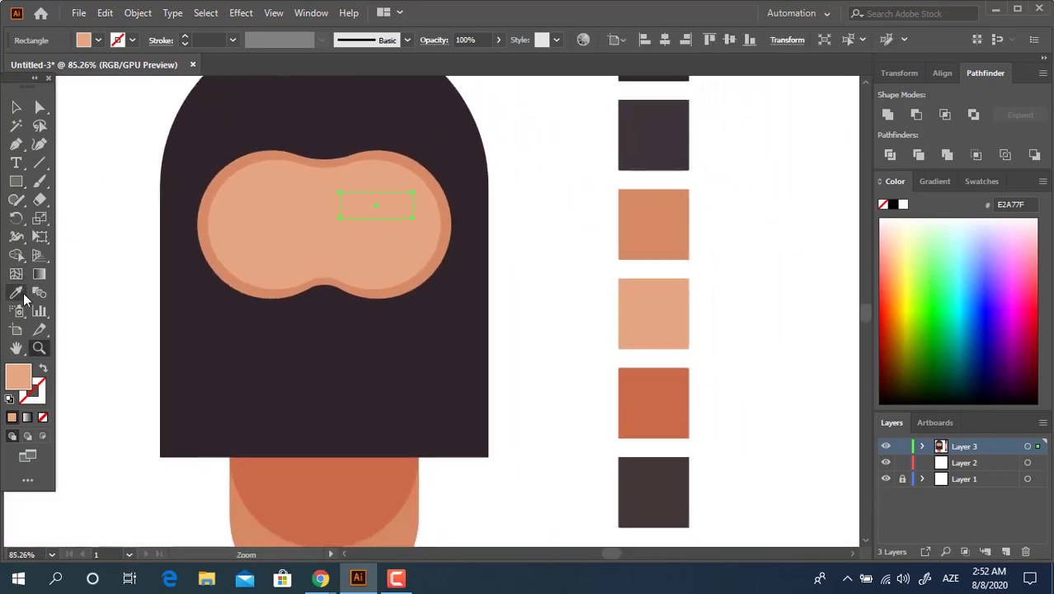
click(23, 297)
click(677, 483)
Round the dark rectangle's lower-left and upper-right corners fully, leaving the other two corners sharp
key(z)
drag(399, 219, 607, 352)
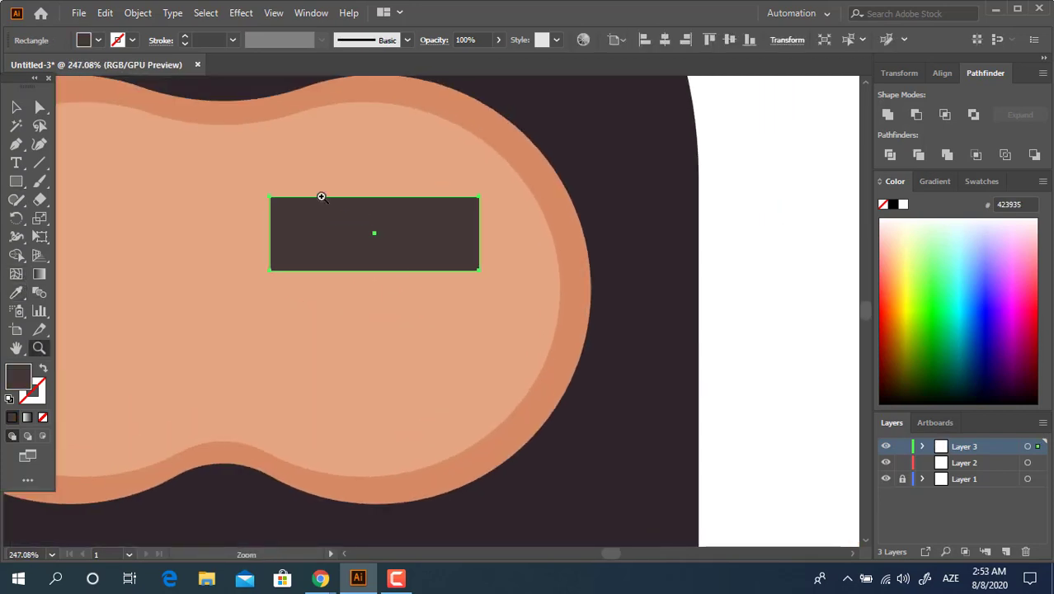
click(320, 197)
key(a)
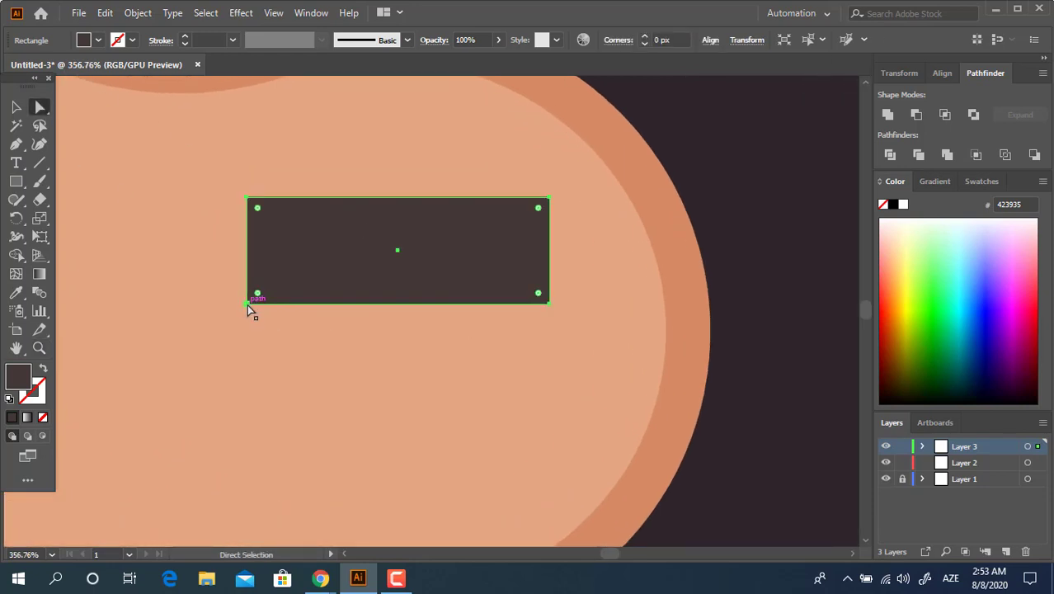
click(249, 304)
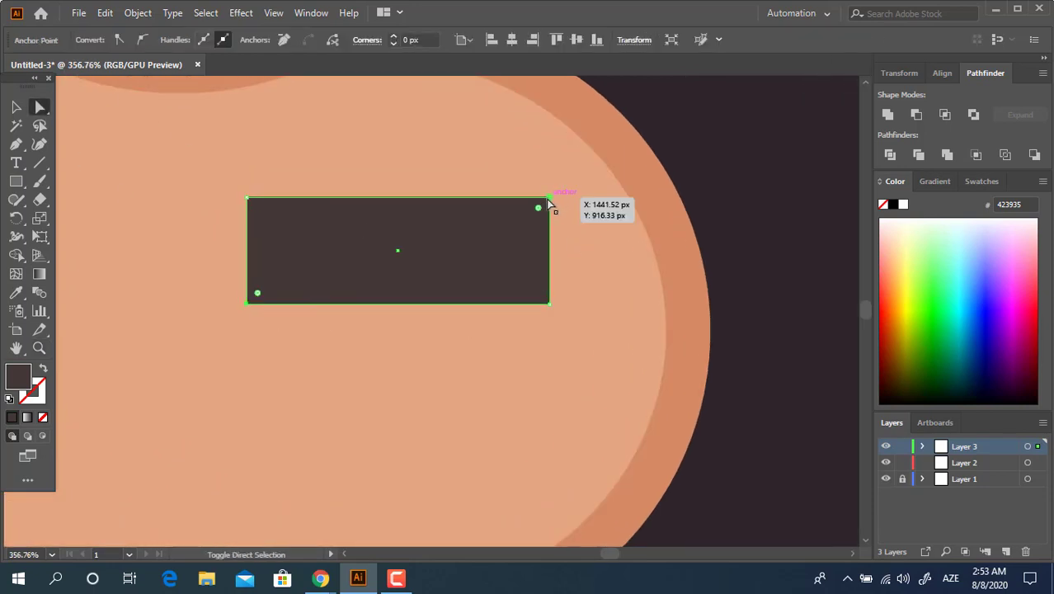
drag(538, 209, 437, 334)
Draw a circle as the pupil overlapping the lower edge of the dark eyelid shape and unite the two shapes
drag(16, 181, 90, 218)
drag(354, 247, 467, 359)
key(v)
drag(442, 326, 419, 329)
shift+click(506, 287)
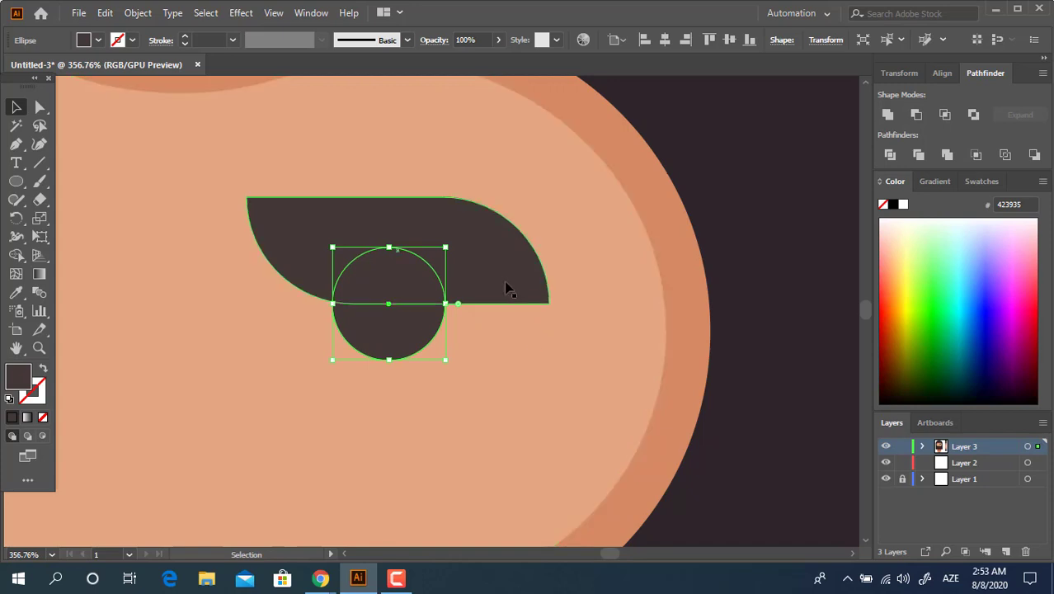
click(888, 114)
Draw a taller rectangle over the dark eye shape, matching its width and upper edge, and fill it with orange D68A63
drag(16, 181, 70, 179)
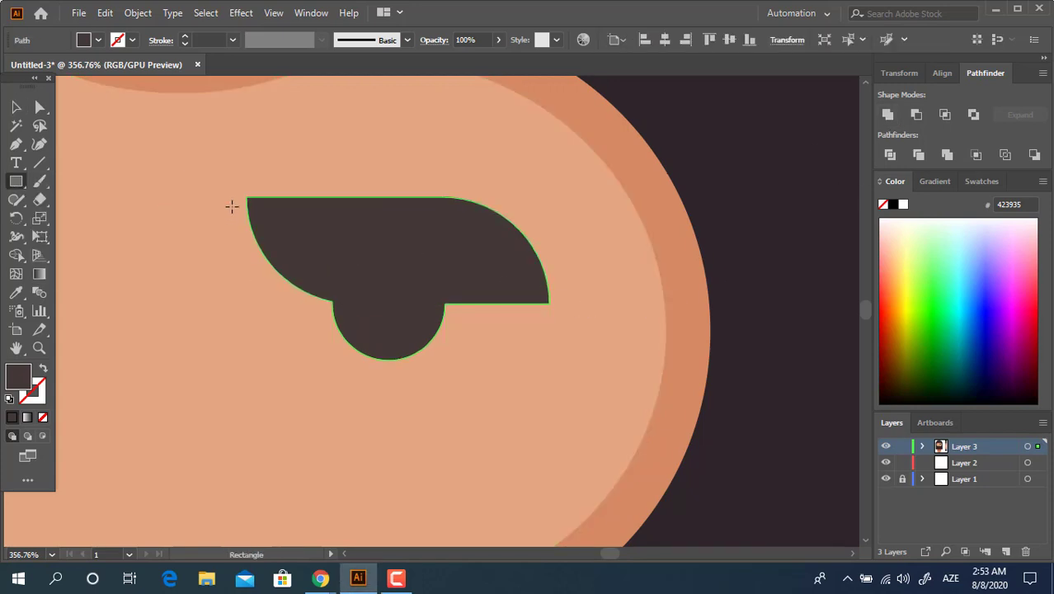
drag(243, 198, 549, 404)
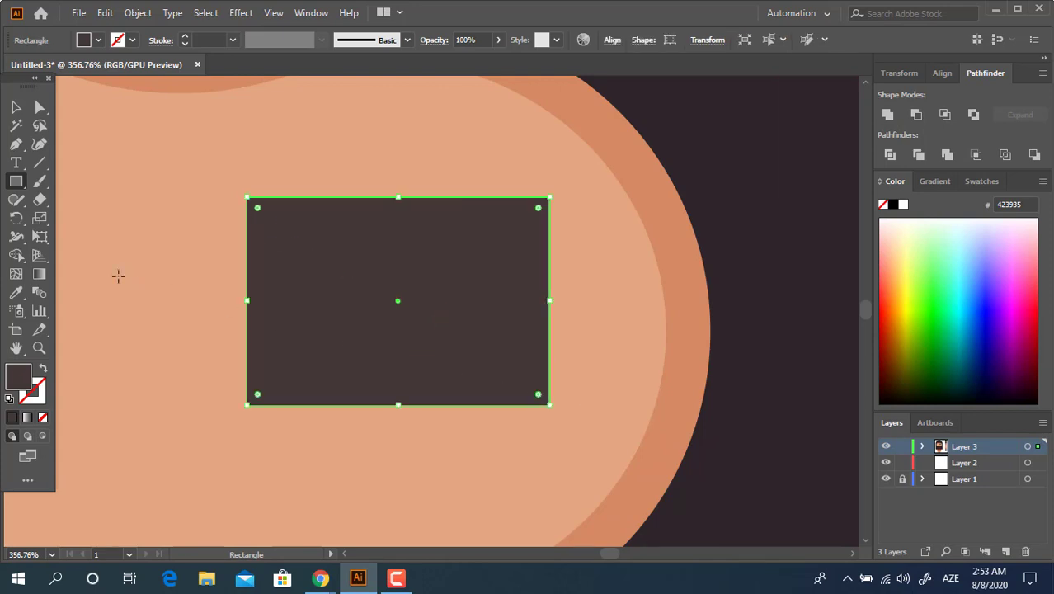
click(17, 294)
click(696, 329)
click(16, 106)
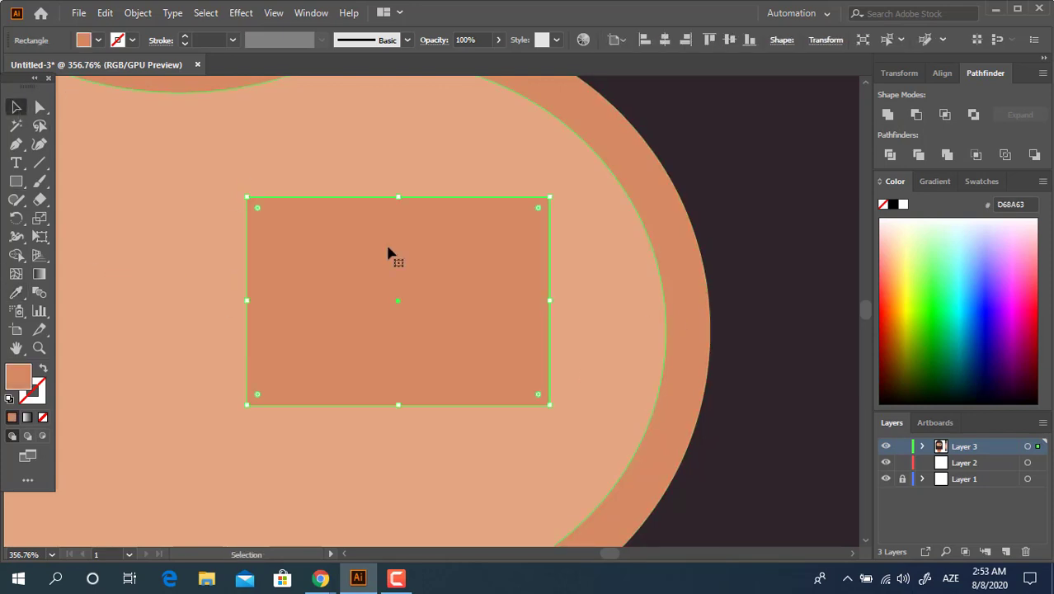
Send the orange rectangle backward so it sits behind the dark eye shape
right_click(456, 227)
mouse_move(569, 484)
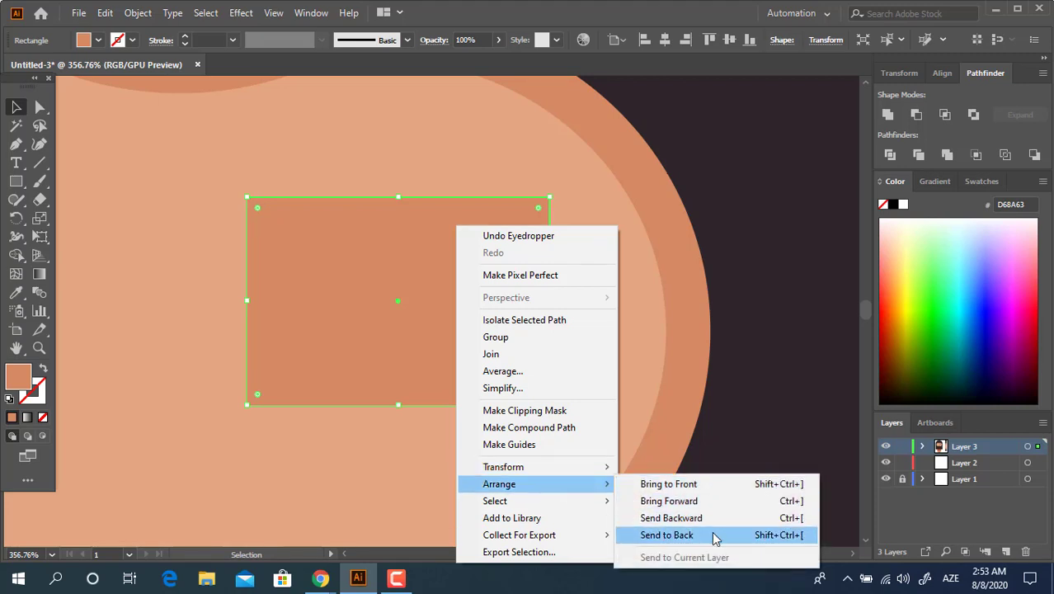
click(712, 519)
right_click(460, 343)
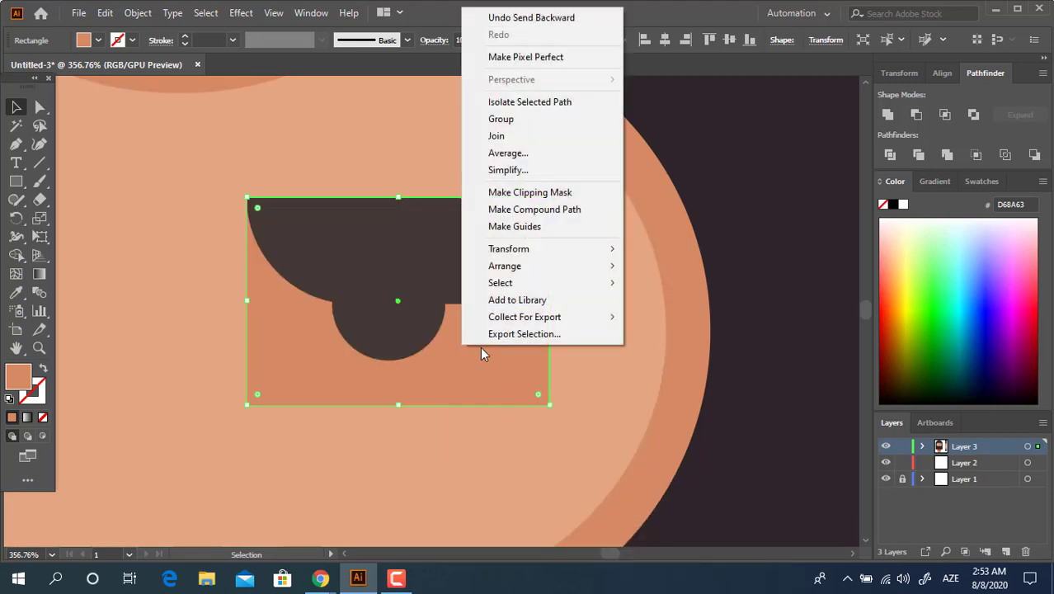
key(Escape)
Round the orange rectangle's lower-left and upper-right corners by about 35 px, and its lower-right corner by a smaller radius
key(a)
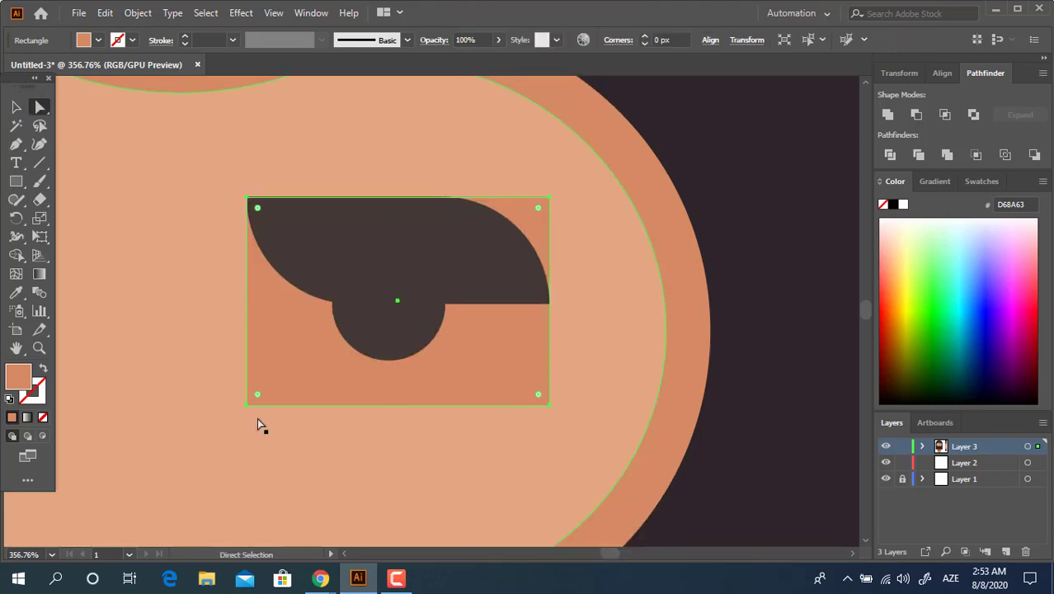
click(246, 404)
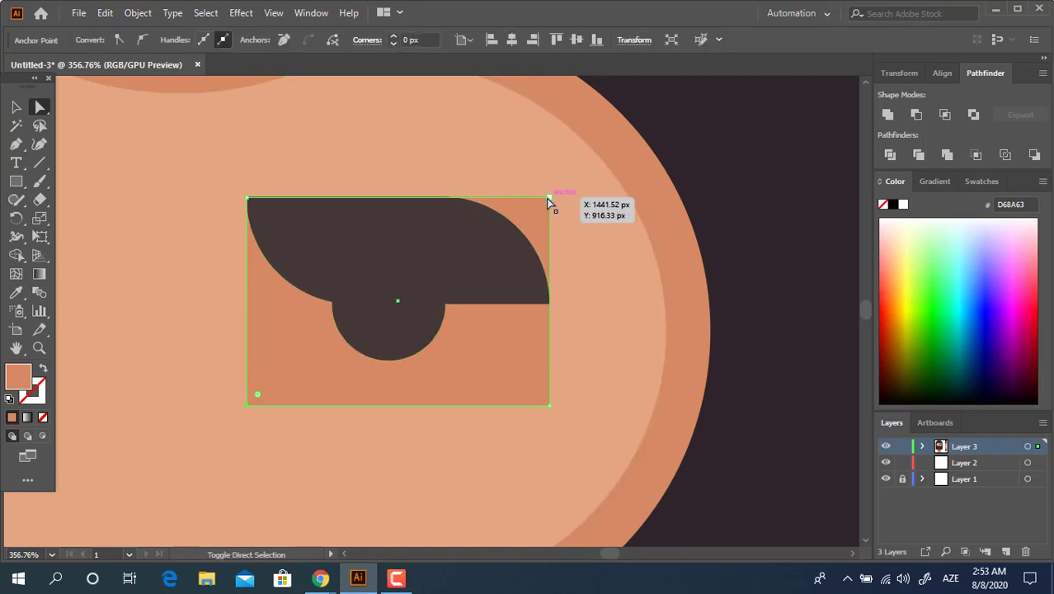
shift+click(550, 197)
drag(538, 208, 456, 355)
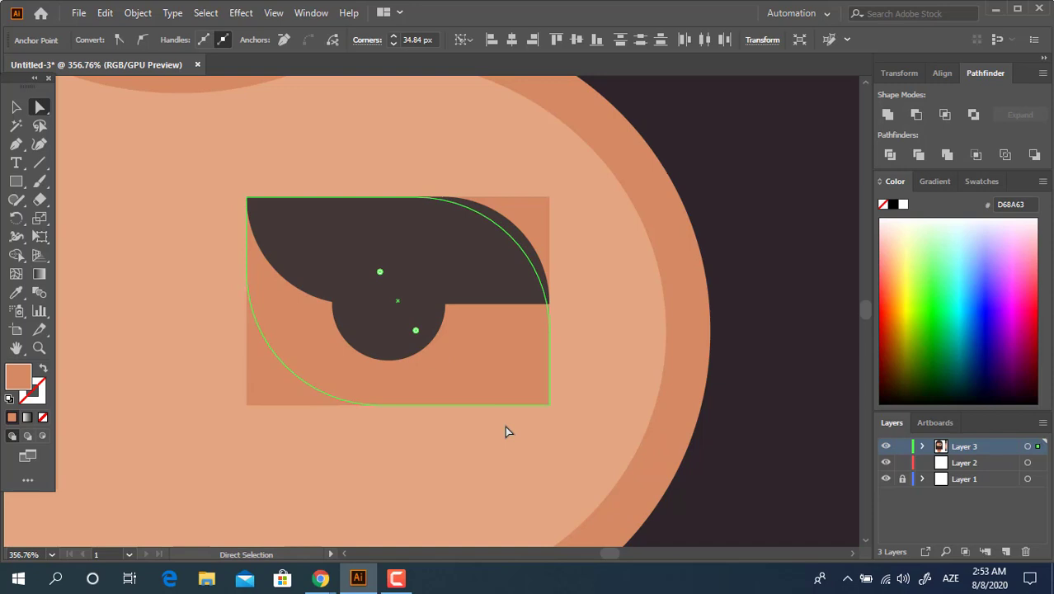
click(551, 408)
drag(538, 393, 402, 262)
Apply Unite to the rounded orange shape and group it with the dark eye shape
key(v)
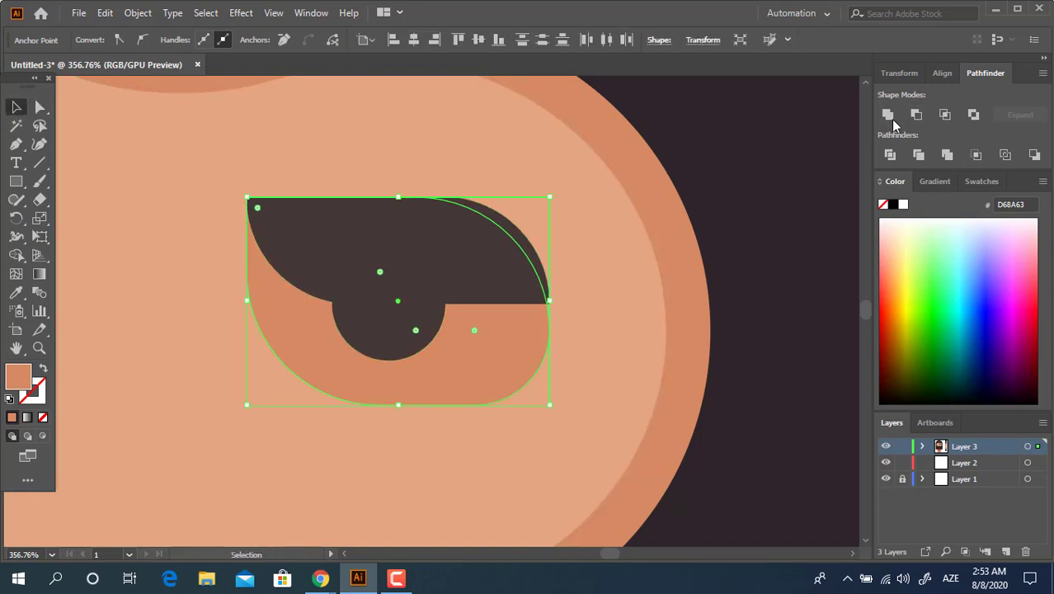
click(889, 116)
right_click(491, 282)
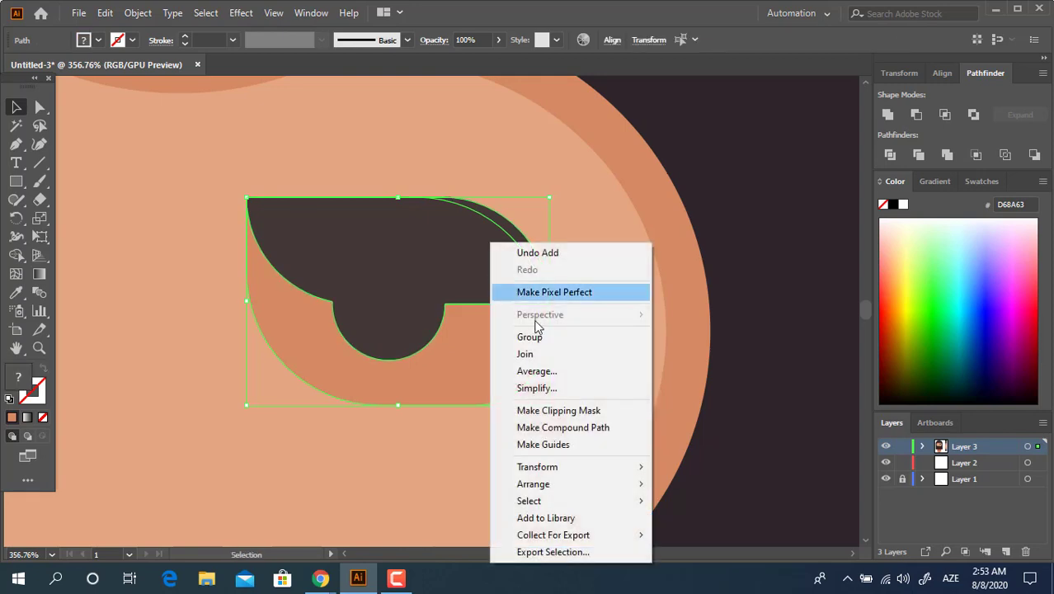
click(552, 337)
Rotate the eye group counterclockwise so its inner corner slants down toward the middle of the face
key(z)
drag(517, 254, 299, 287)
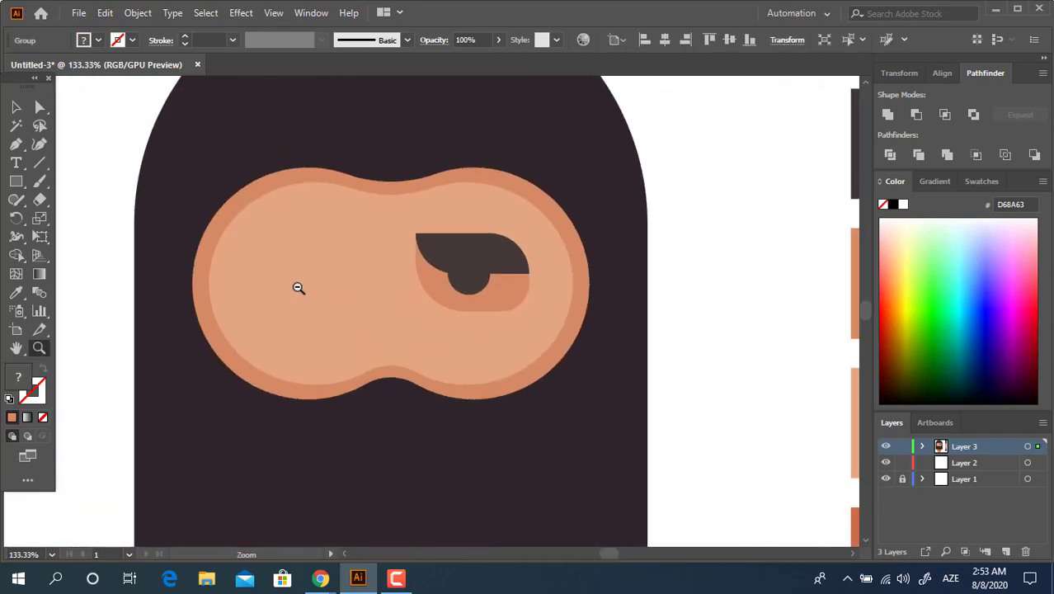
drag(455, 296, 341, 301)
drag(474, 270, 493, 231)
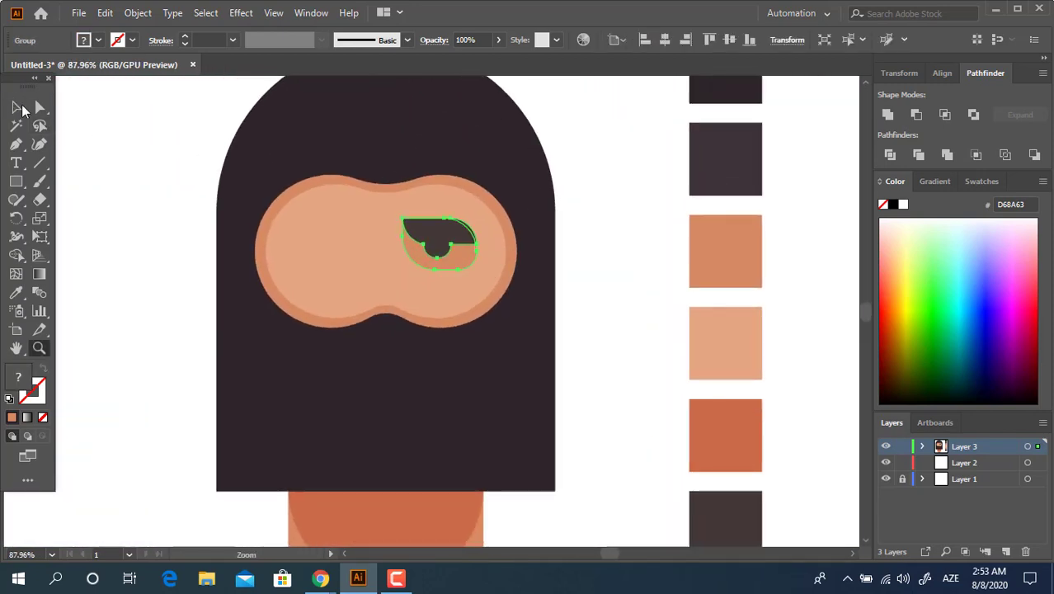
click(18, 108)
drag(482, 275, 516, 259)
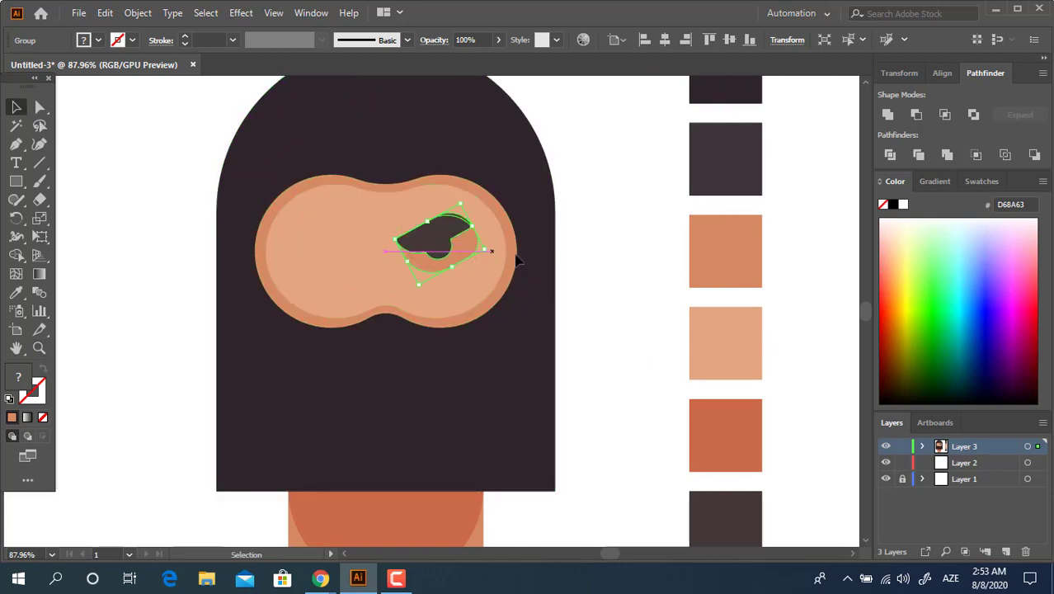
click(600, 289)
Duplicate the eye group onto the left half of the face and reflect the copy across the vertical axis
drag(404, 260, 356, 243)
right_click(357, 245)
mouse_move(446, 421)
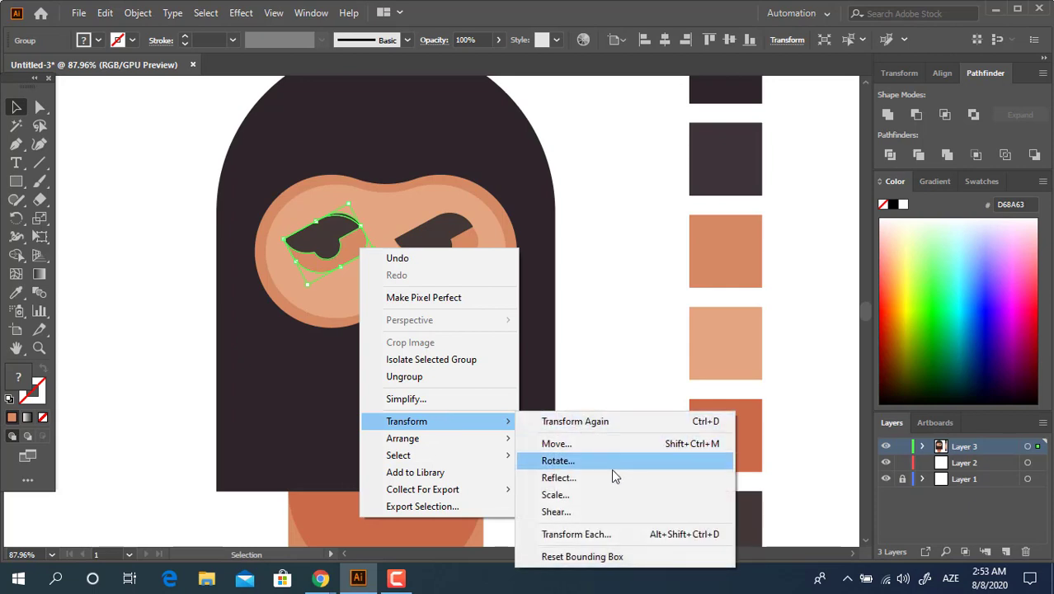
click(600, 481)
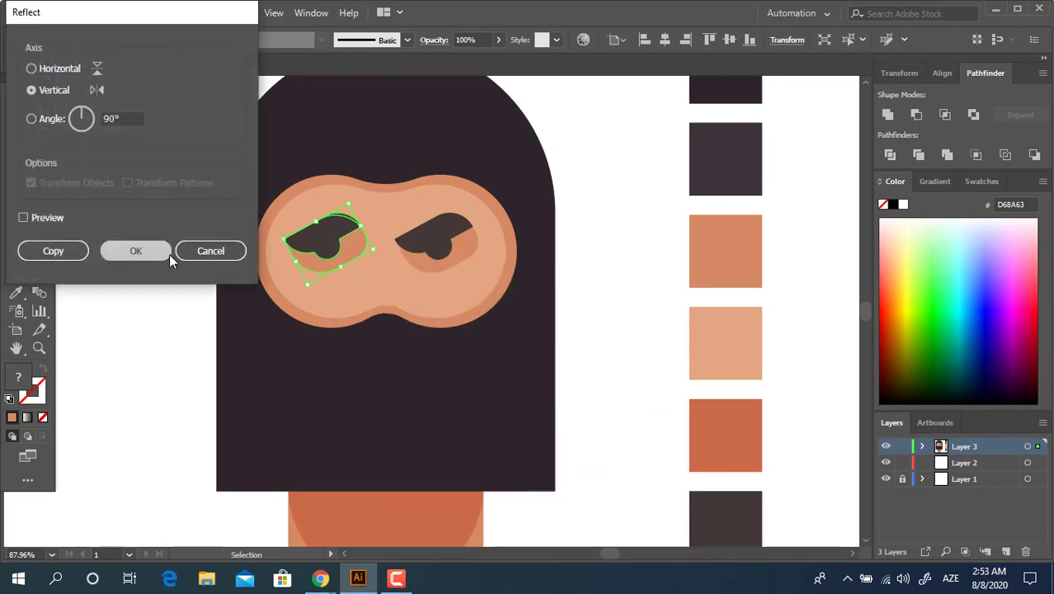
click(165, 252)
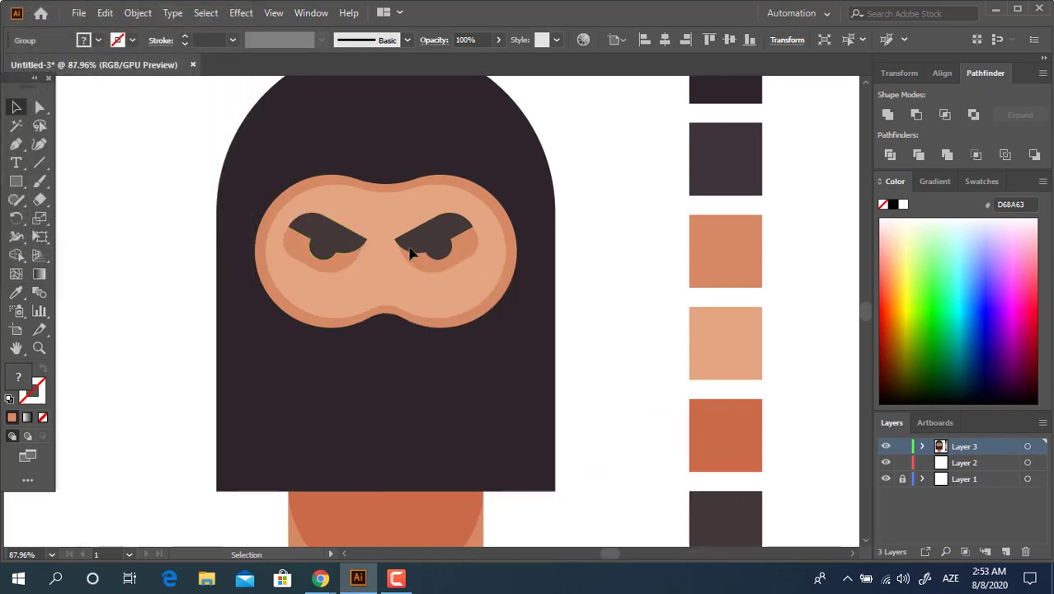
Select both eyes and group them together
click(463, 250)
shift+click(346, 259)
right_click(452, 256)
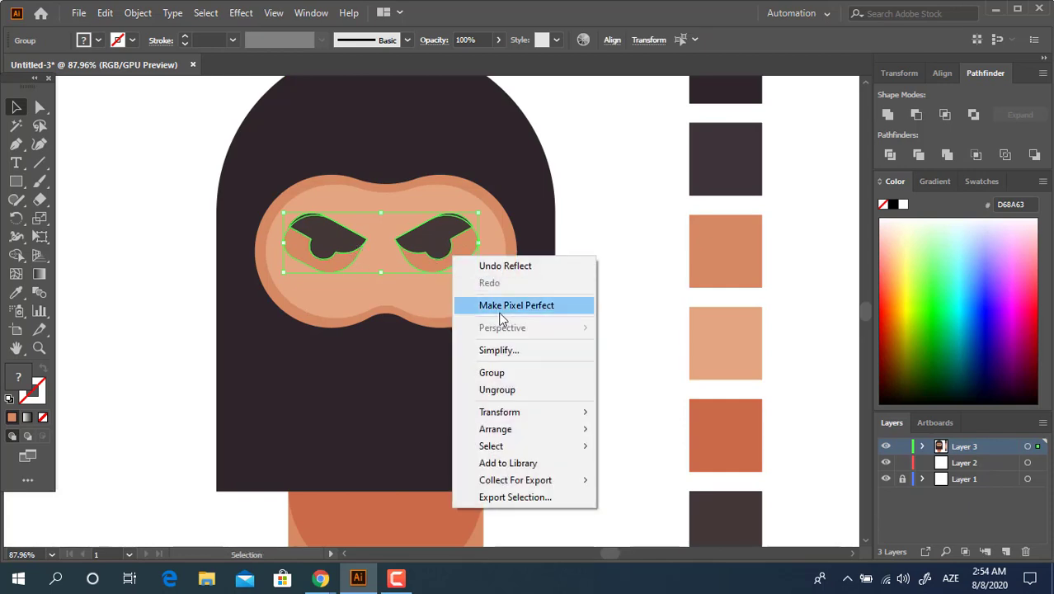
click(518, 372)
Select all head, neck and eye shapes and centre them horizontally, aligned to the artboard
drag(562, 515, 313, 176)
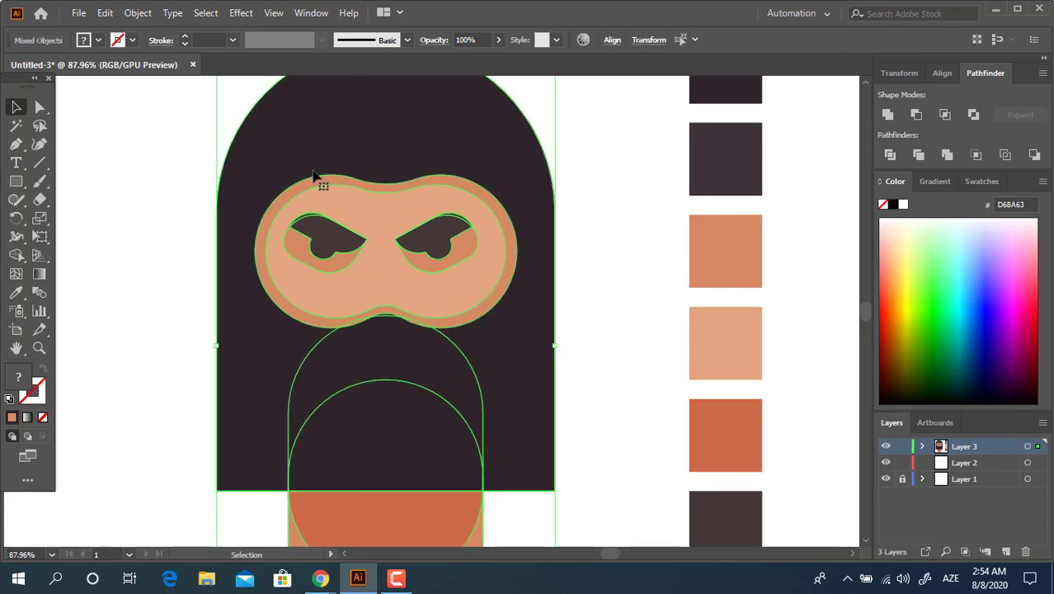
click(612, 41)
click(609, 176)
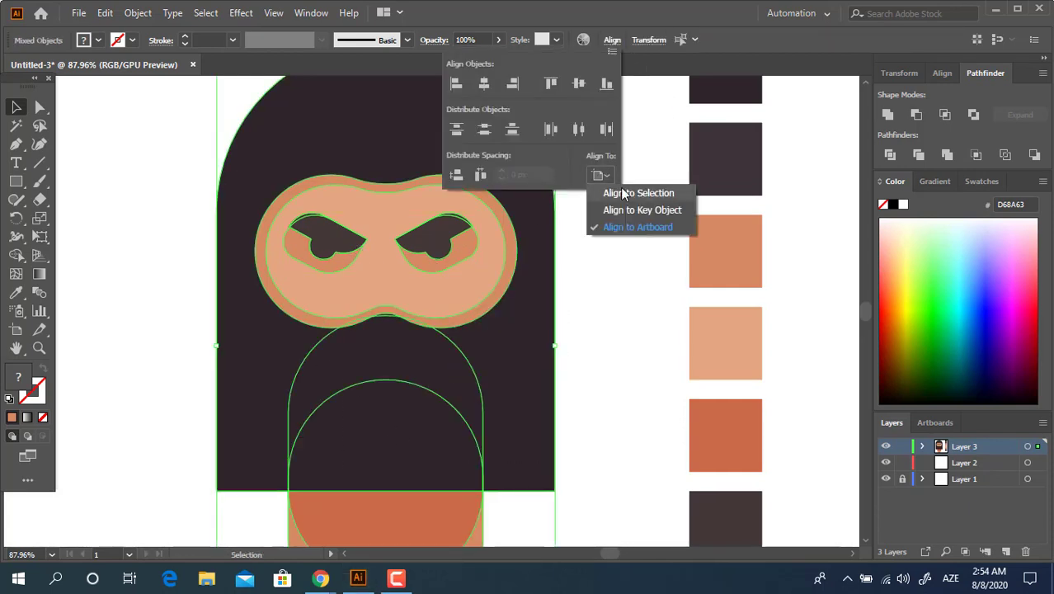
click(642, 229)
click(477, 88)
Draw a small orange upright rectangle on the face midway between the inner corners of the two eyes
key(z)
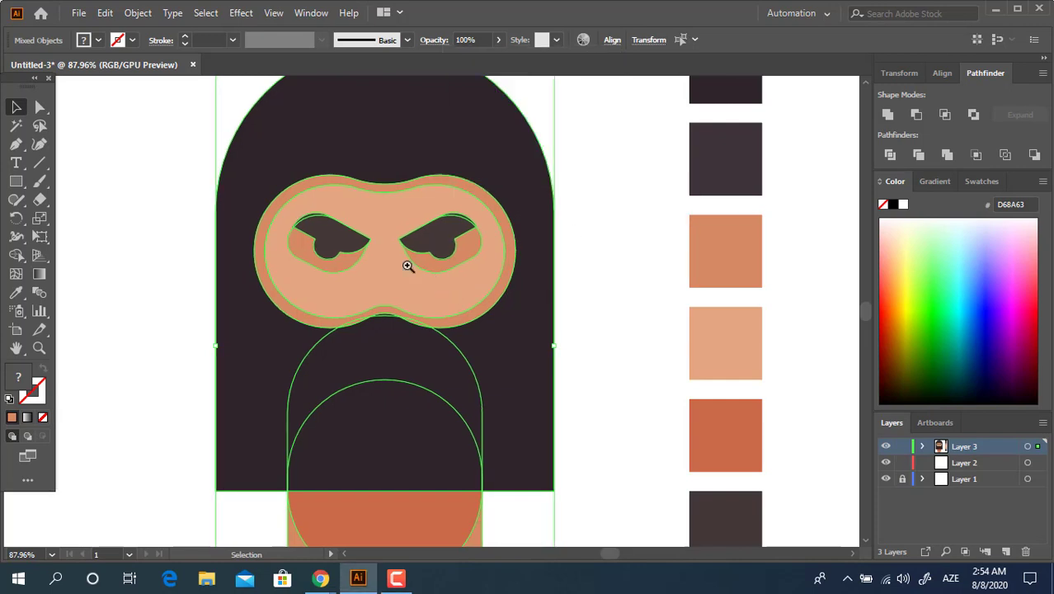
drag(383, 235, 590, 256)
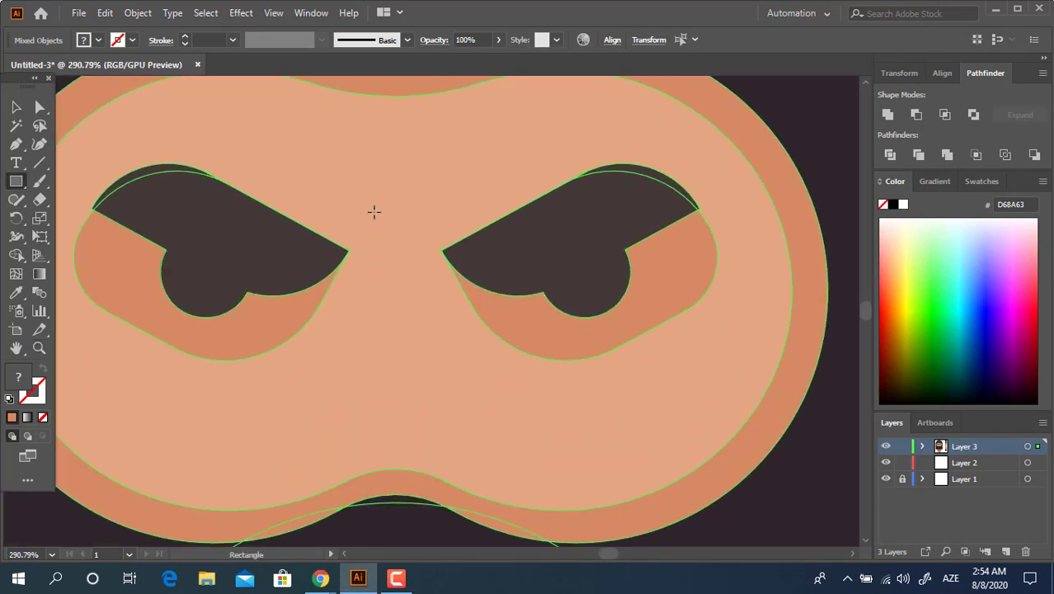
drag(372, 194, 410, 259)
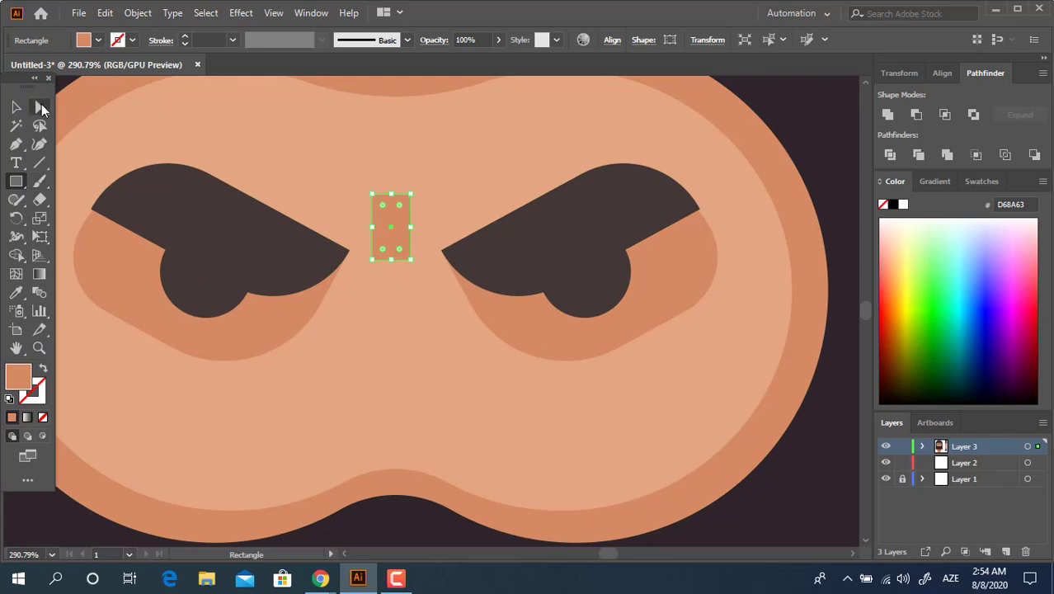
Round the small rectangle's lower-left and upper-right corners by about 12.38 px to form a leaf-shaped nose-bridge mark
click(41, 108)
click(373, 260)
shift+click(410, 196)
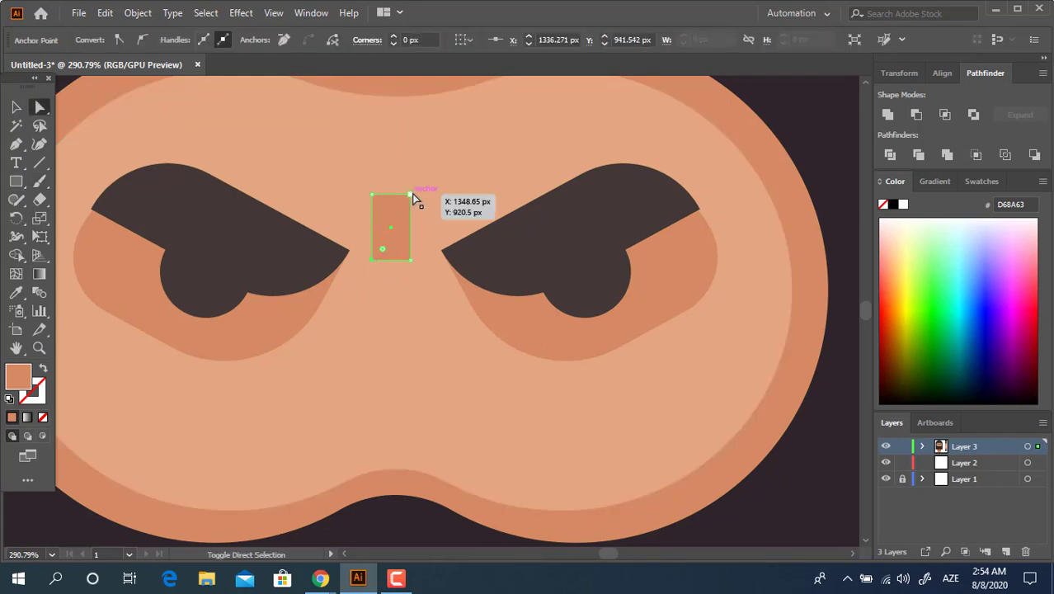
drag(380, 255, 430, 245)
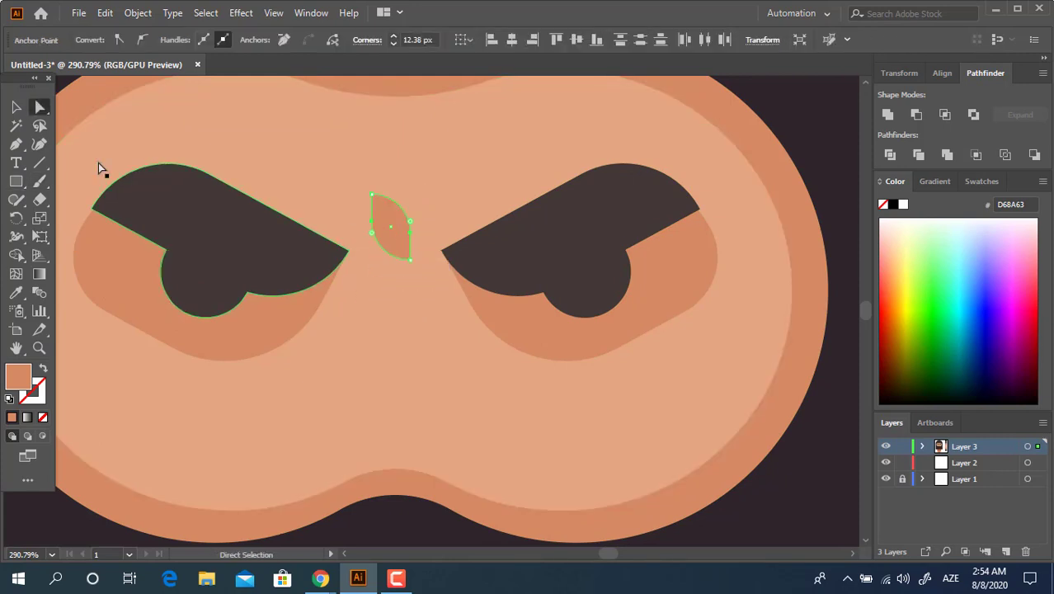
click(16, 107)
Draw a large upright rectangle over the face inside the hood and fill it with the second swatch colour, 3F343B
key(z)
drag(537, 240, 301, 268)
key(space)
drag(491, 302, 436, 248)
drag(457, 271, 421, 290)
click(17, 181)
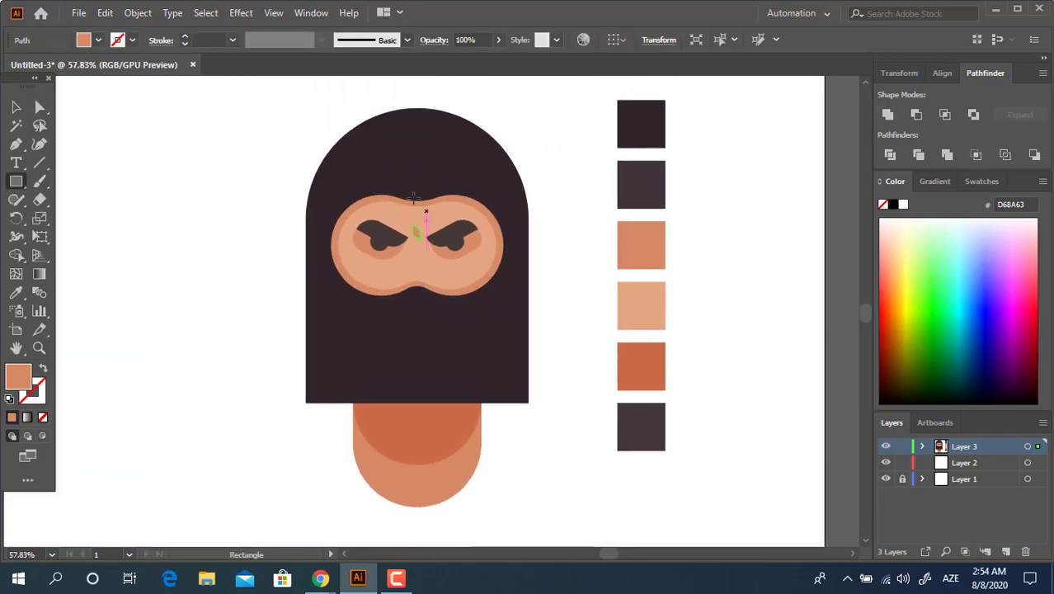
drag(334, 162, 499, 366)
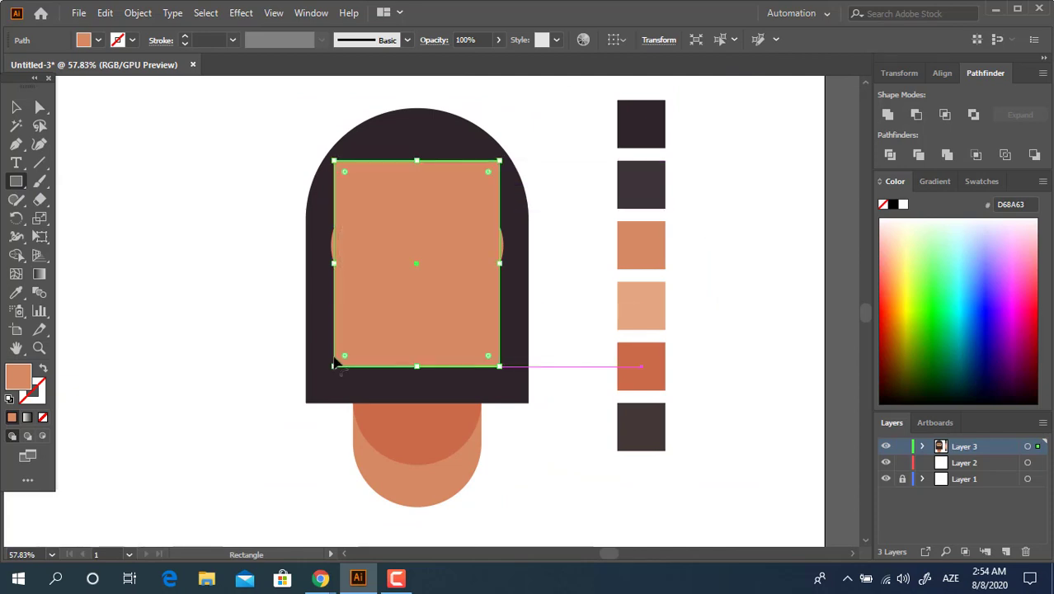
key(i)
click(641, 185)
key(a)
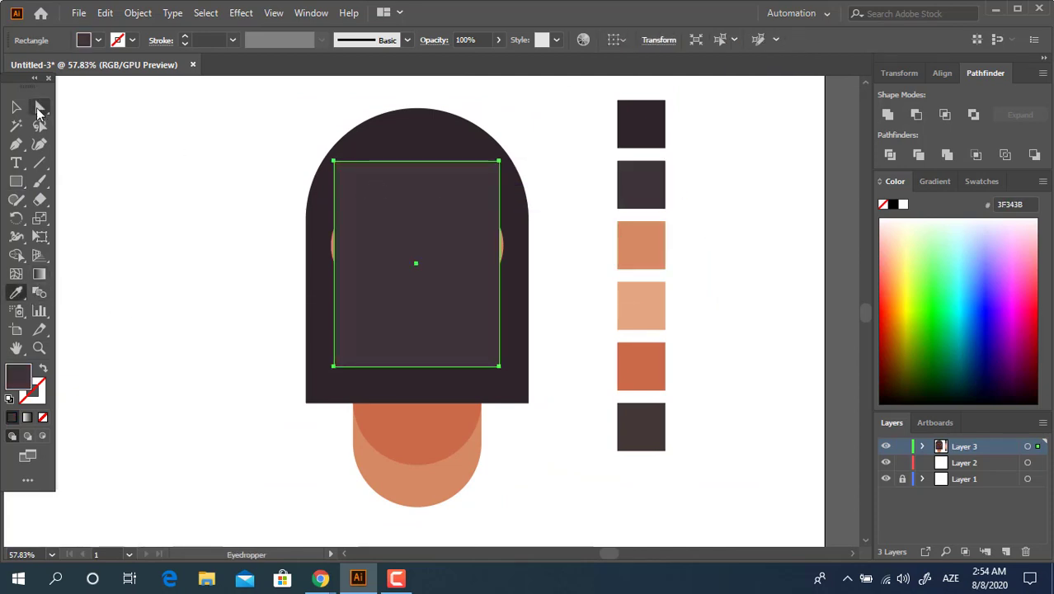
Place the large rectangle behind the face but in front of the hood, and round all its corners fully to about 133.21 px
key(ctrl+shift+bracketleft)
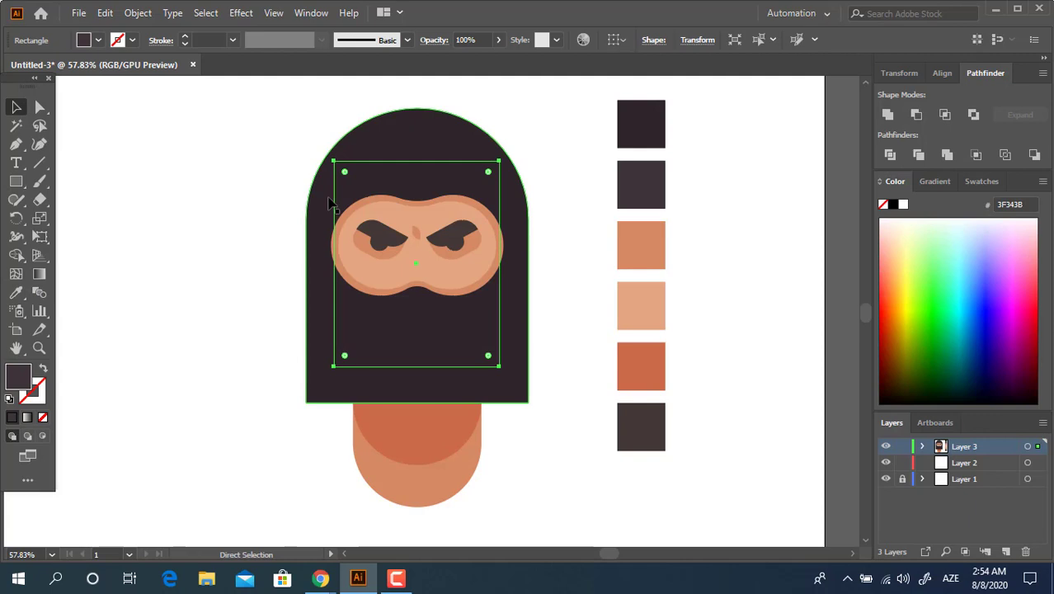
key(ctrl+bracketright)
click(40, 106)
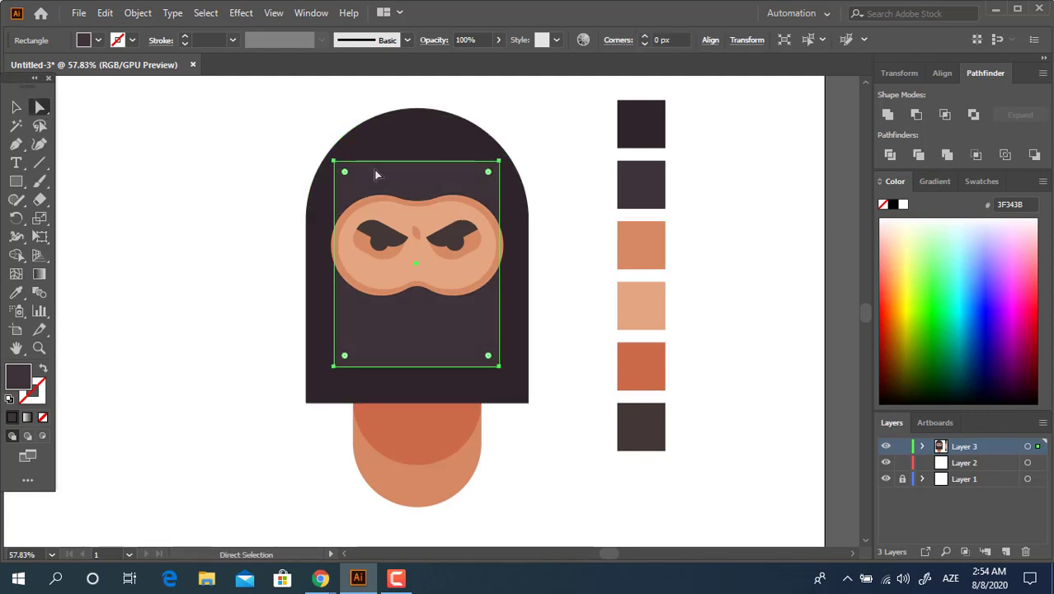
drag(344, 171, 342, 410)
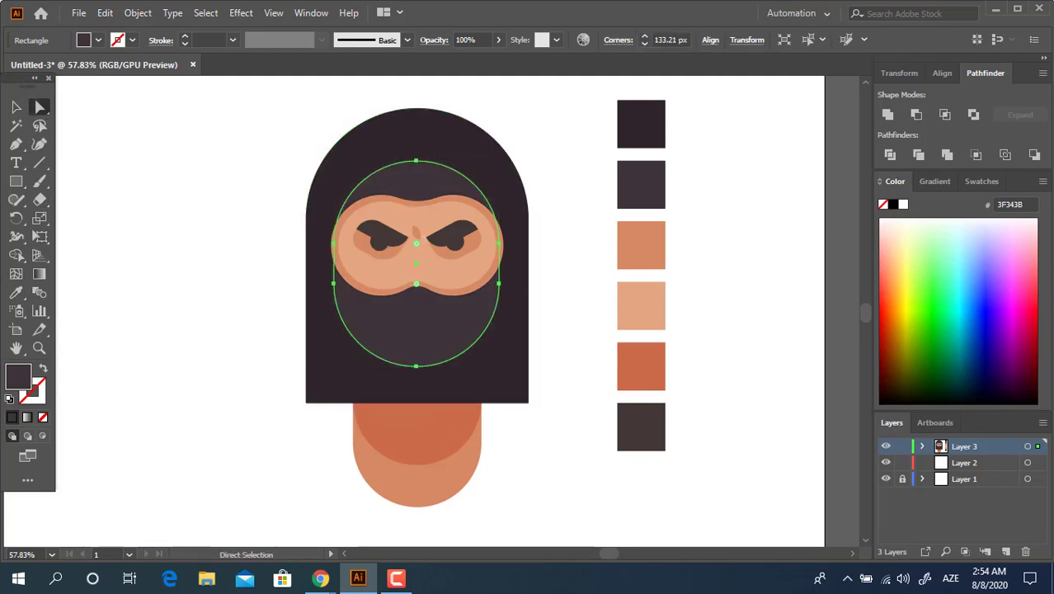
Move the rounded mask shape up slightly, turn it into a plain path with Unite, and enlarge it slightly about its centre
click(16, 106)
drag(431, 184, 432, 175)
click(567, 301)
click(466, 313)
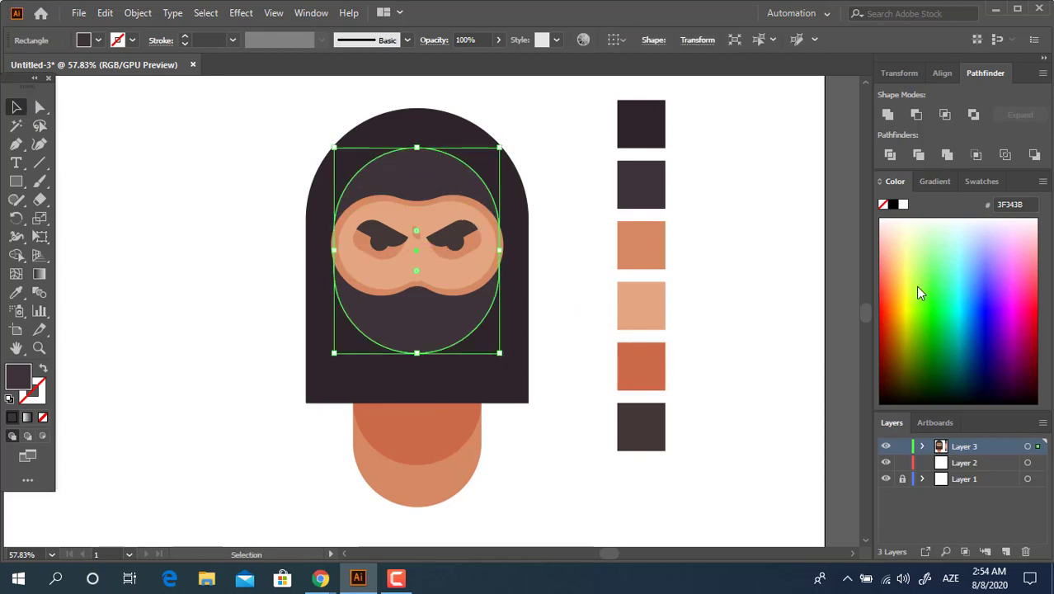
click(888, 115)
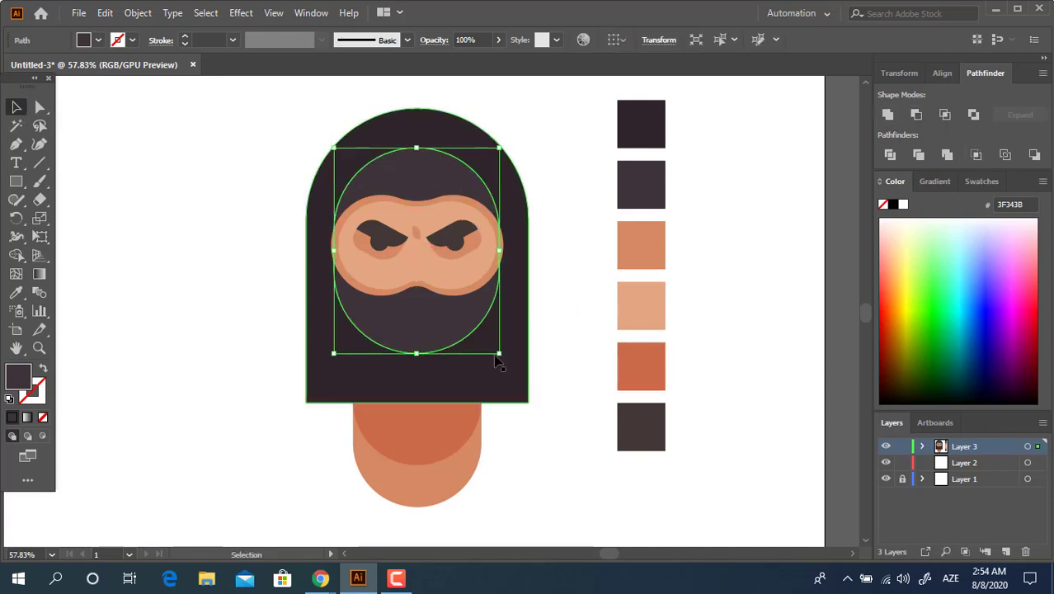
drag(498, 354, 508, 365)
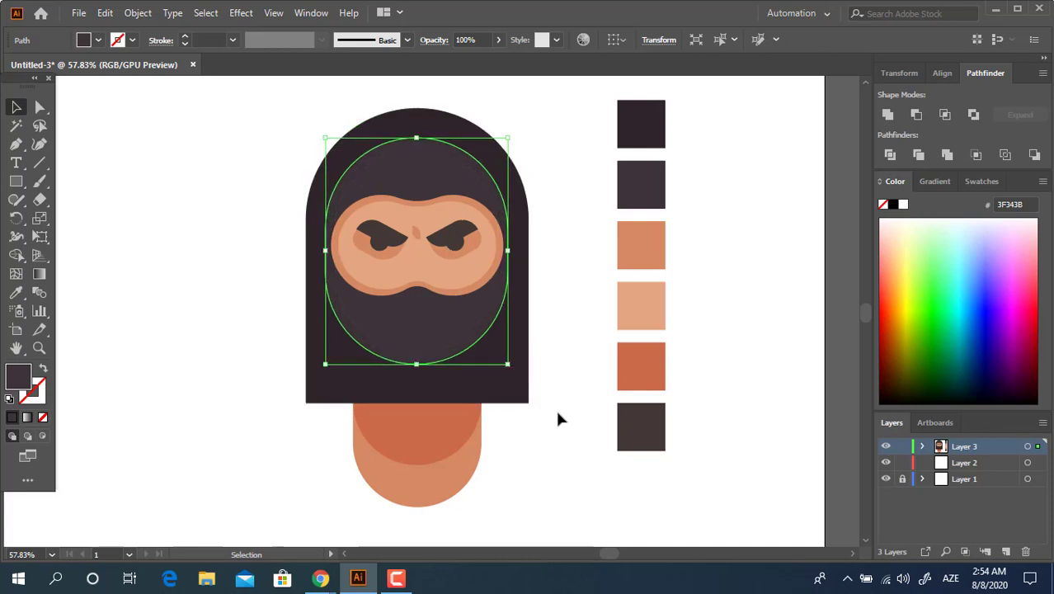
Select all the ninja's head, face and neck shapes and align them to their horizontal centre
drag(536, 450, 282, 165)
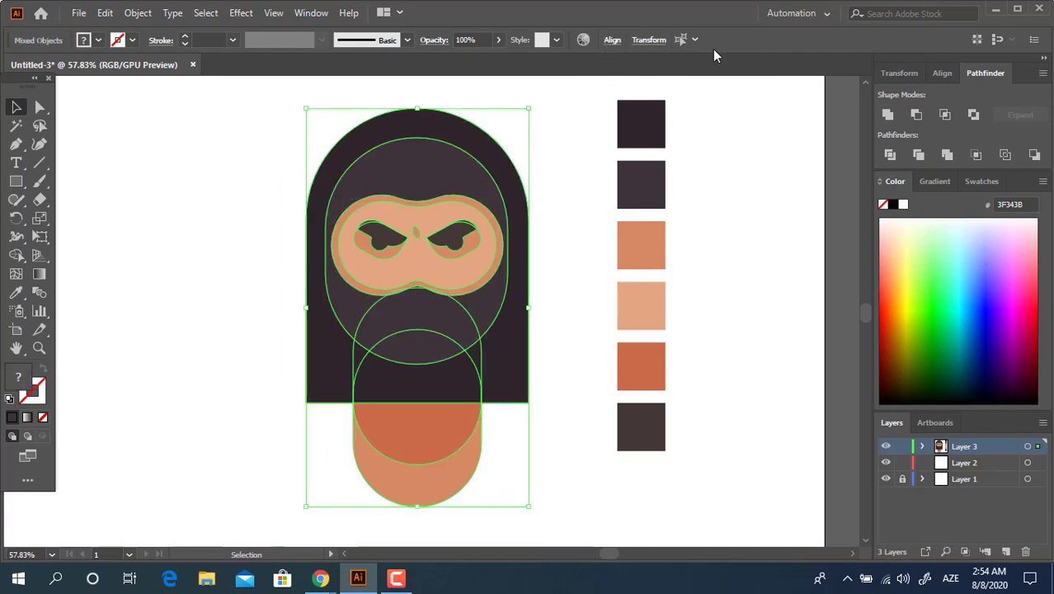
click(612, 40)
key(Escape)
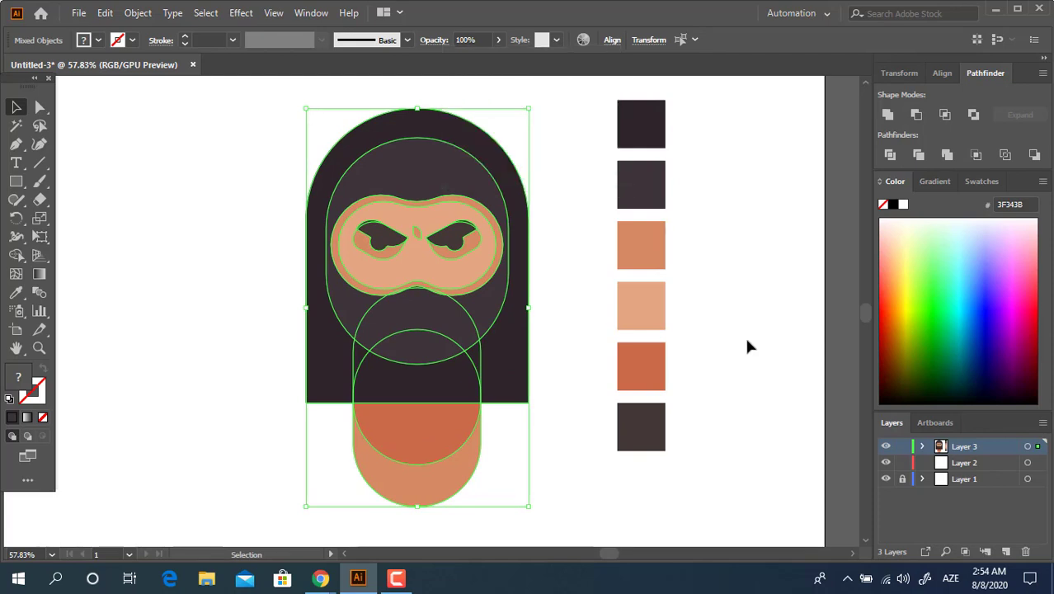
click(718, 371)
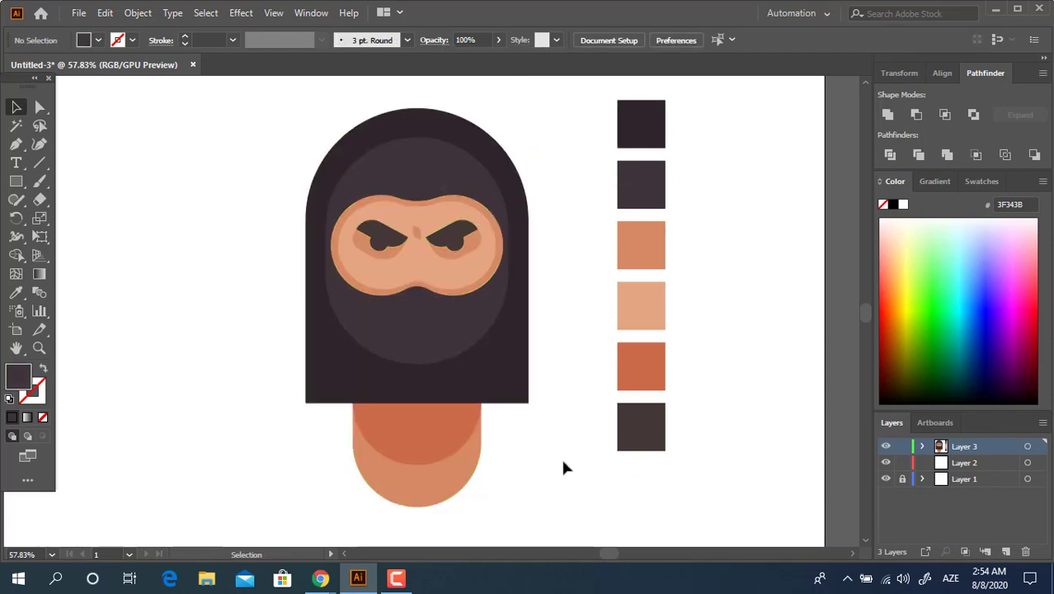
Select all the shapes of the ninja and group them together
drag(563, 462, 551, 460)
key(z)
drag(454, 269, 469, 276)
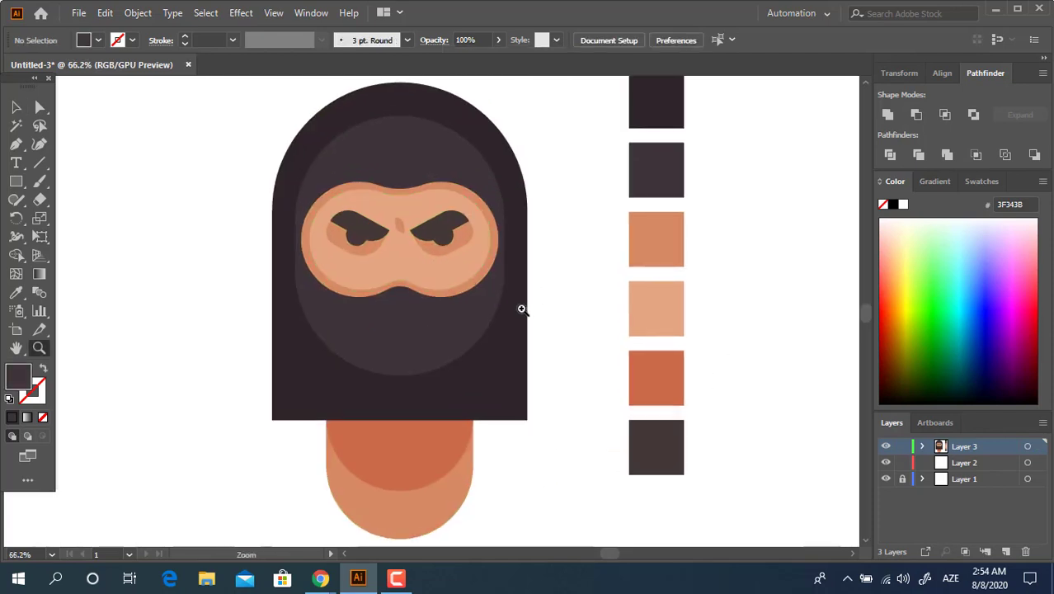
drag(461, 334, 447, 306)
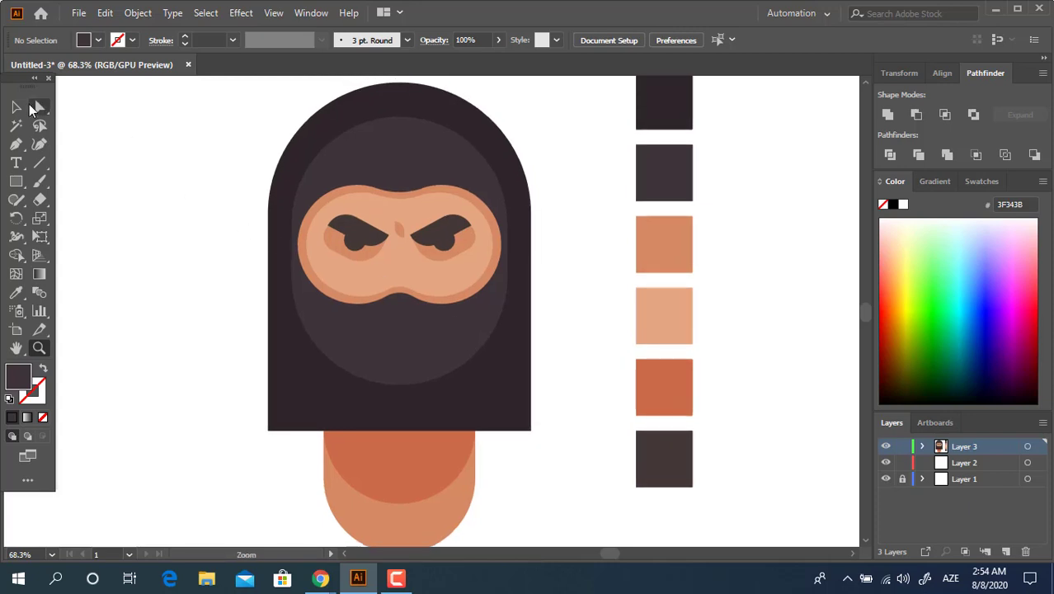
click(16, 106)
drag(538, 353, 561, 364)
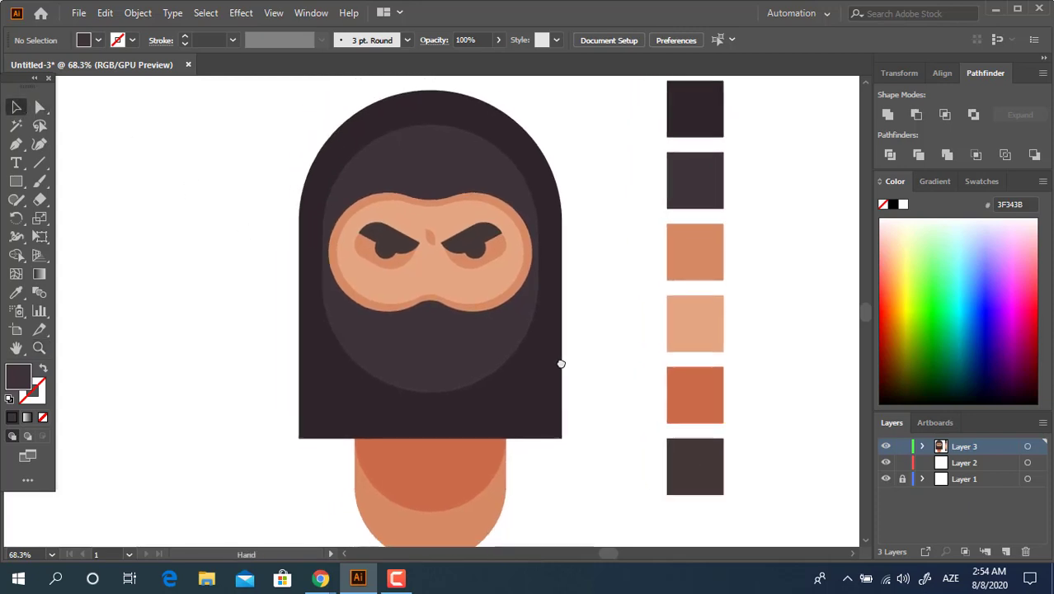
drag(568, 486, 257, 164)
right_click(423, 275)
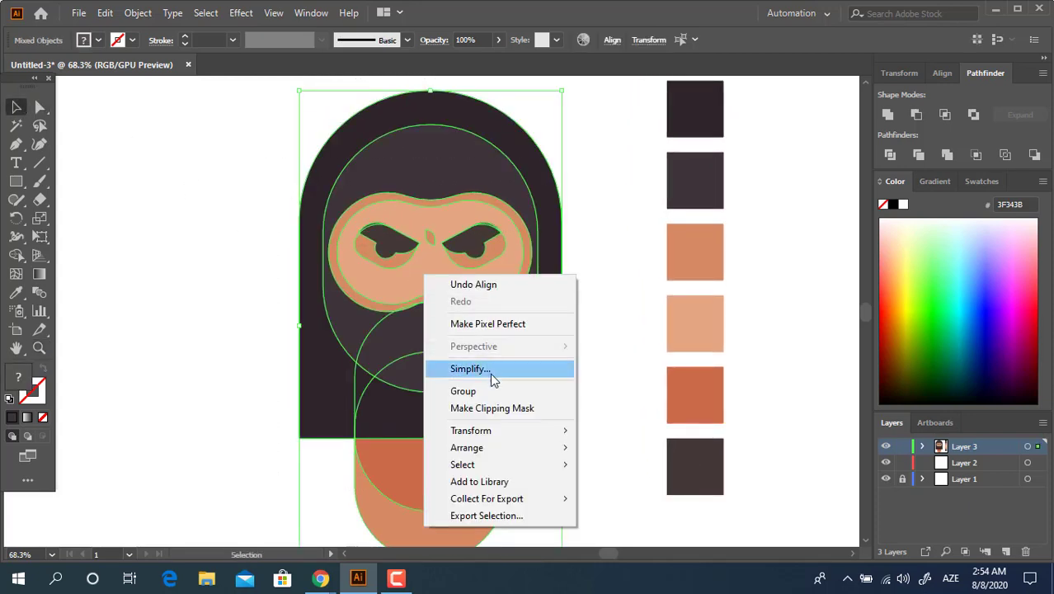
click(493, 393)
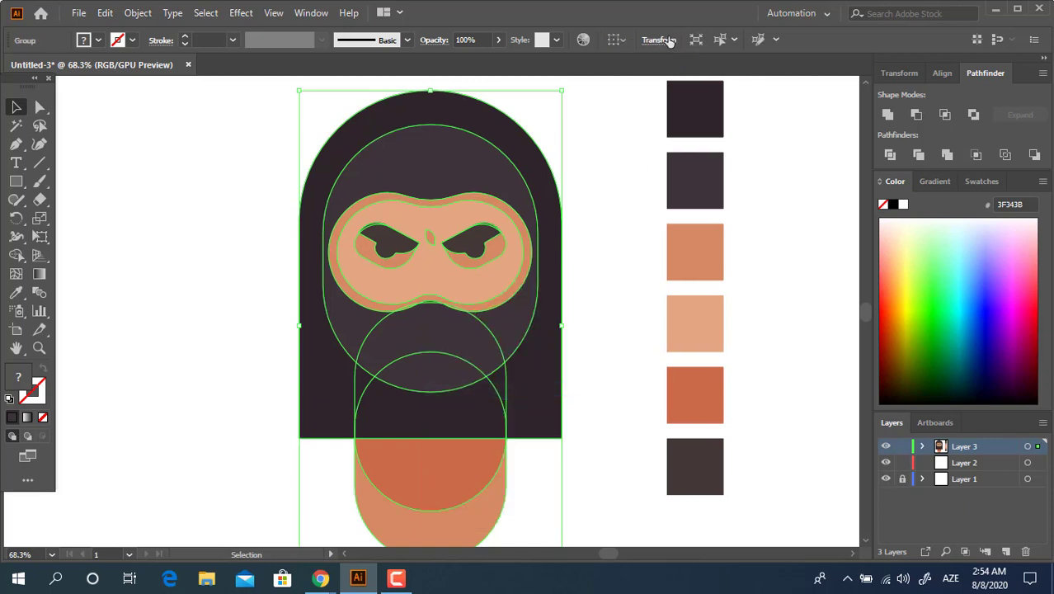
click(660, 40)
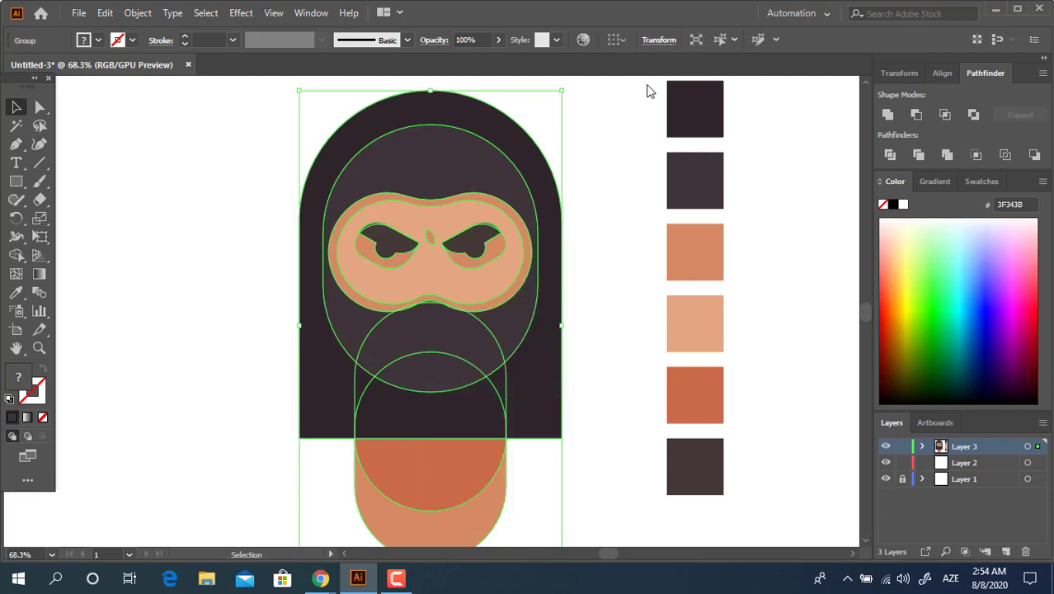
click(947, 75)
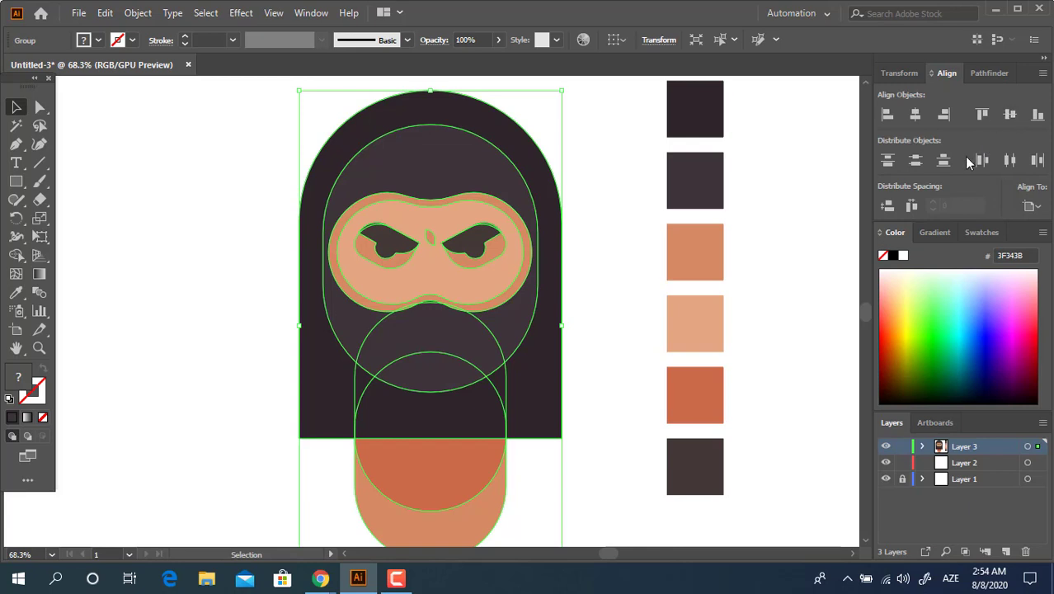
click(742, 372)
drag(656, 355, 670, 349)
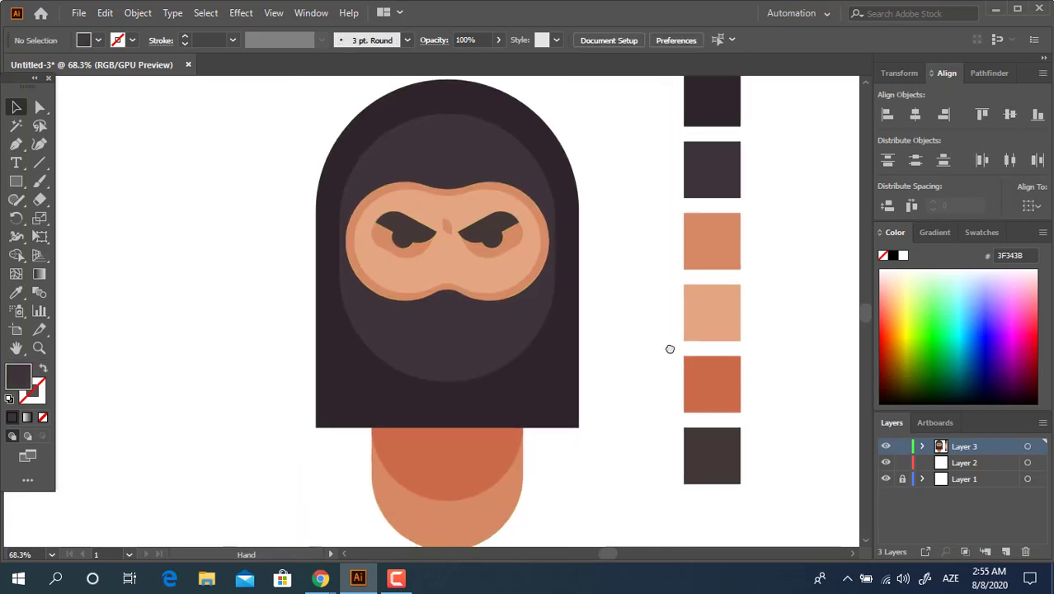